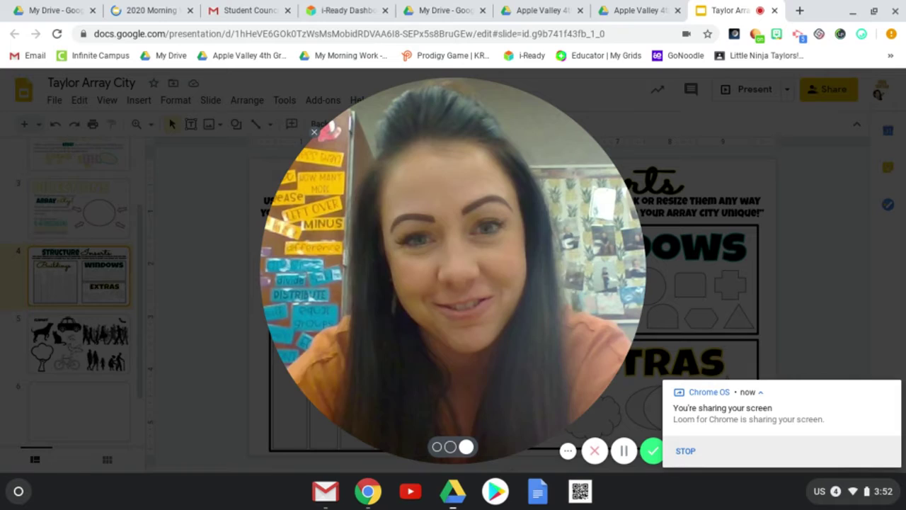
Preview the clipart slide and the finished example city slide, then return to blank slide 6.
left_click(316, 134)
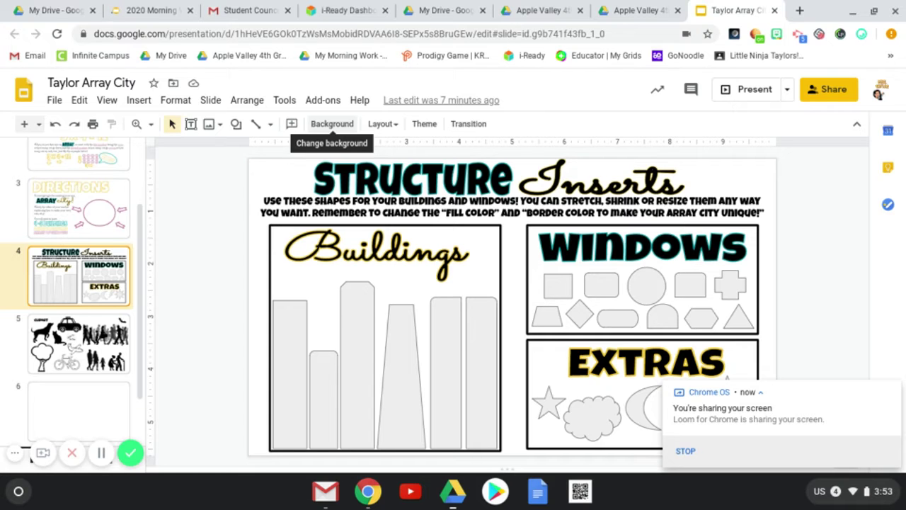
left_click(893, 391)
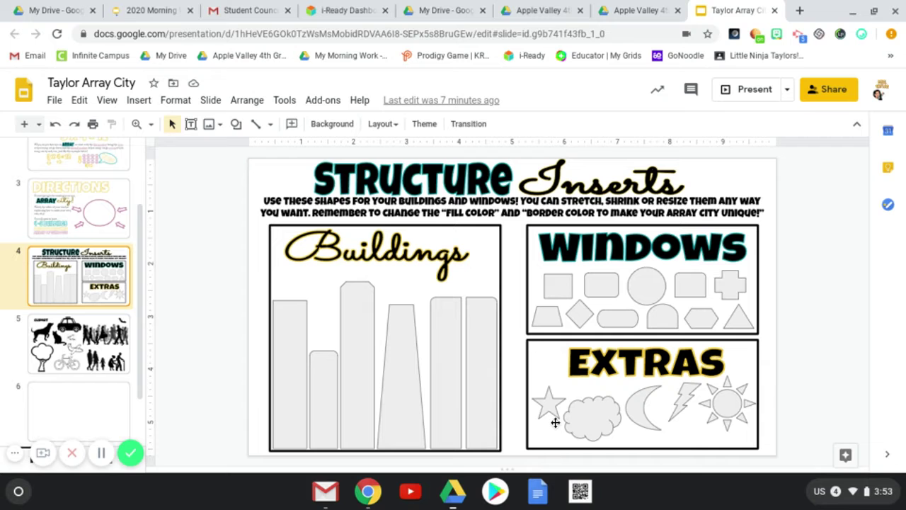
left_click(74, 341)
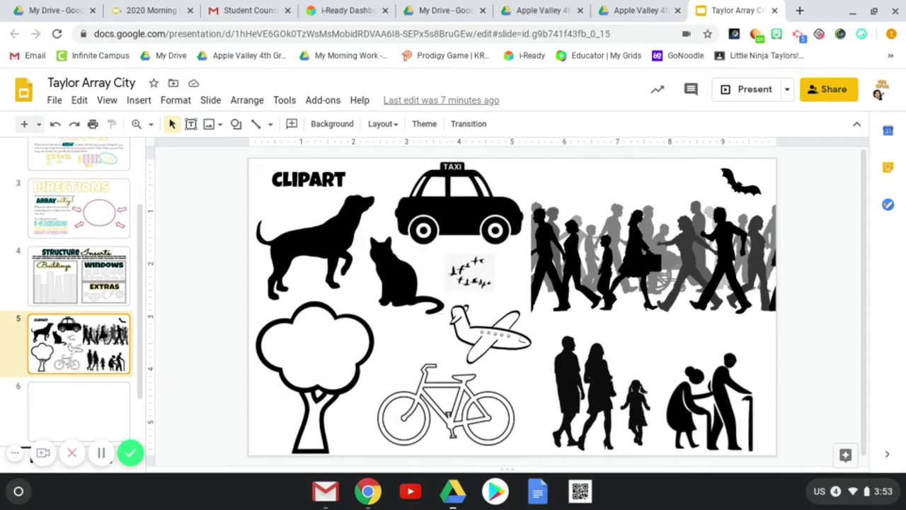
left_click(108, 409)
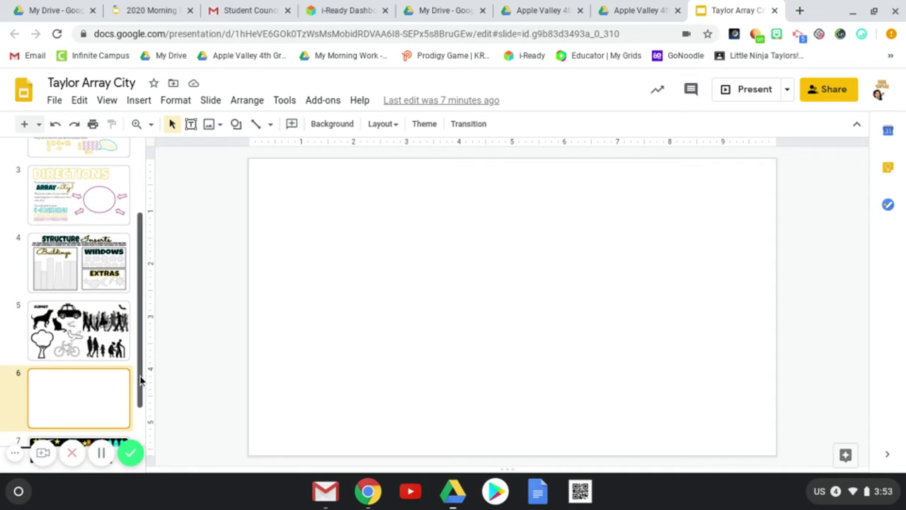
left_click_drag(140, 381, 135, 422)
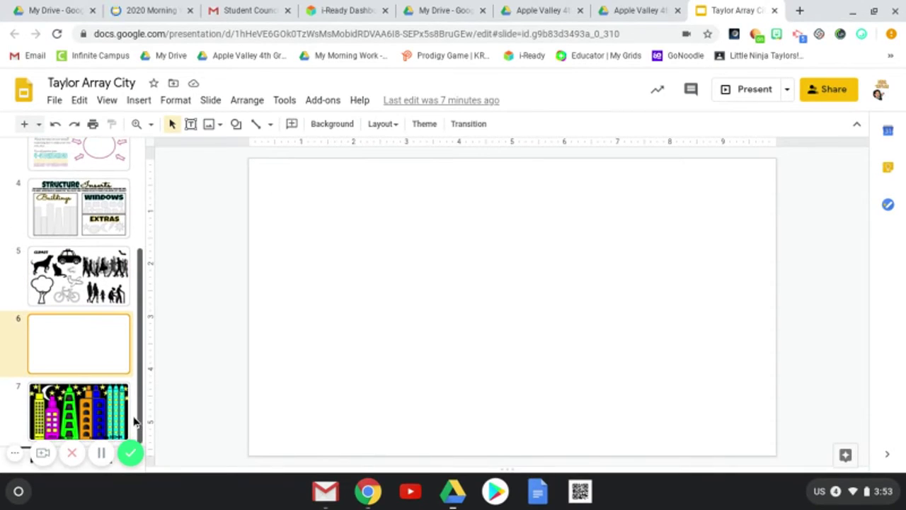
left_click(101, 423)
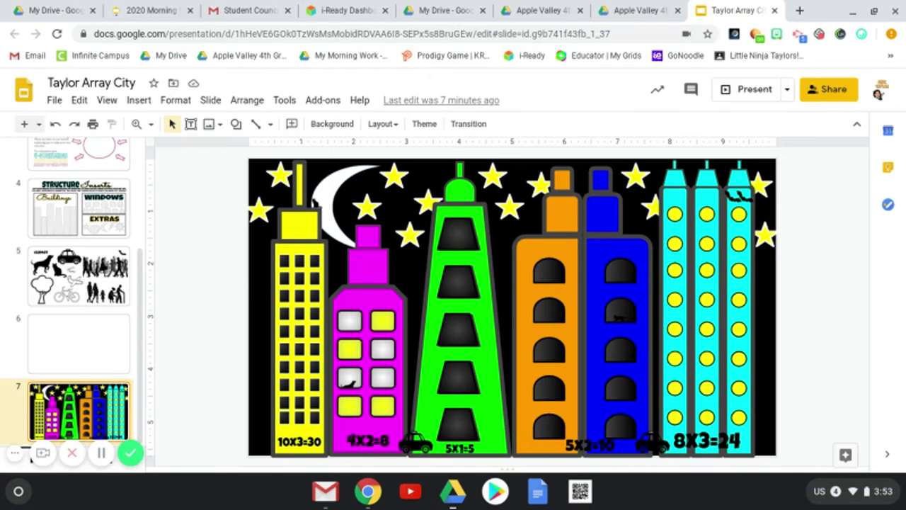
left_click(83, 364)
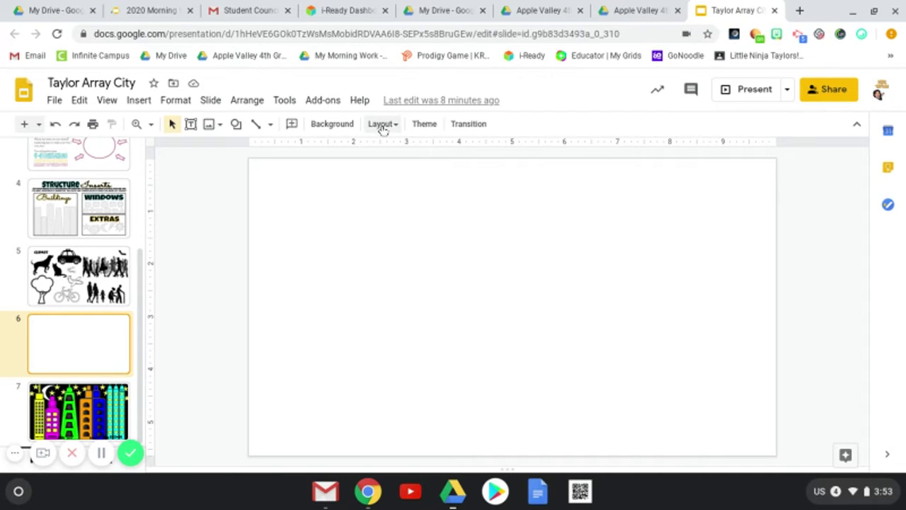
Set slide 6's background colour to solid black.
left_click(326, 128)
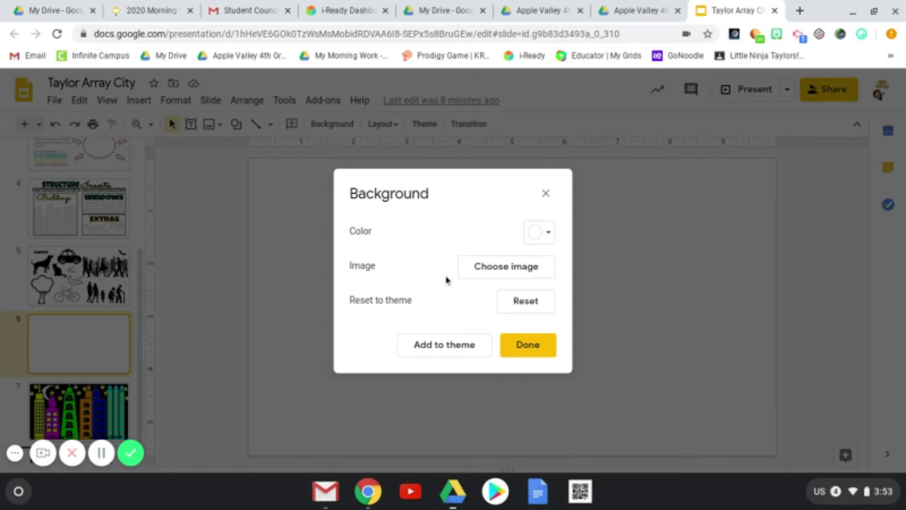
left_click(541, 234)
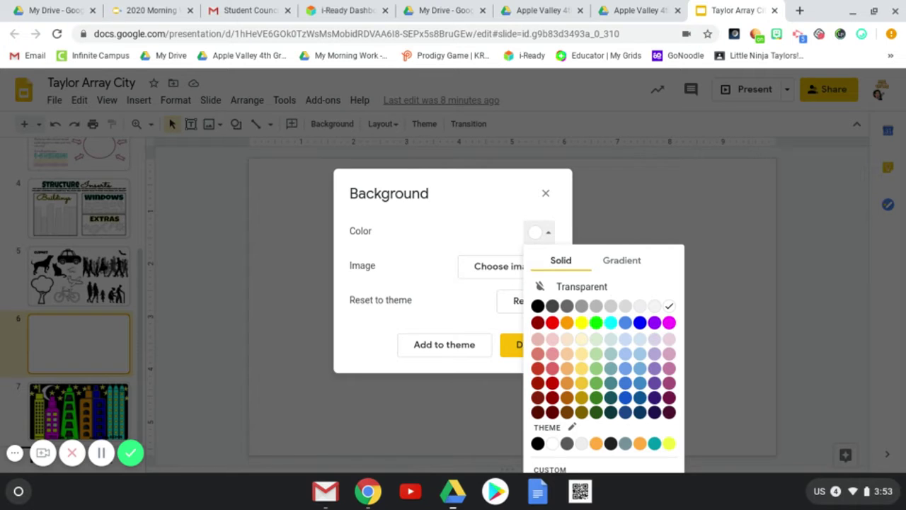
left_click(538, 306)
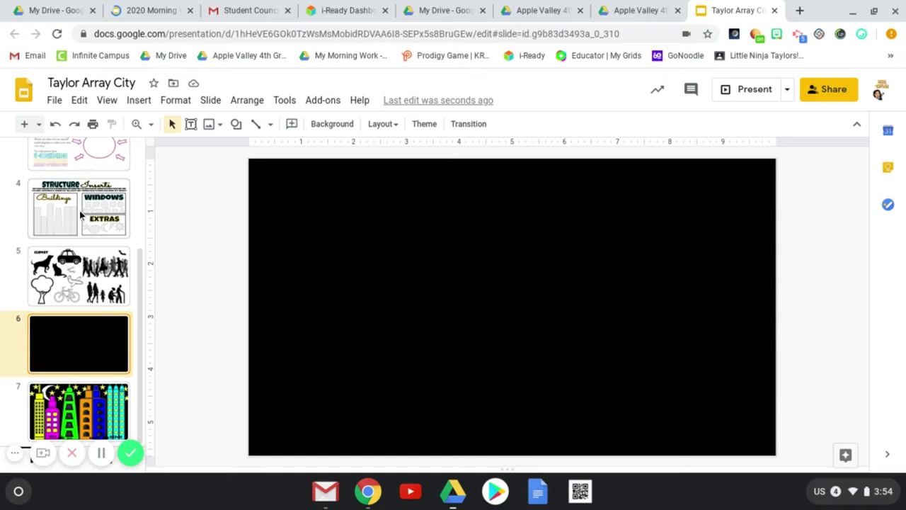
Copy the tall light-grey building shape from the Structure Inserts slide onto slide 6.
left_click(80, 215)
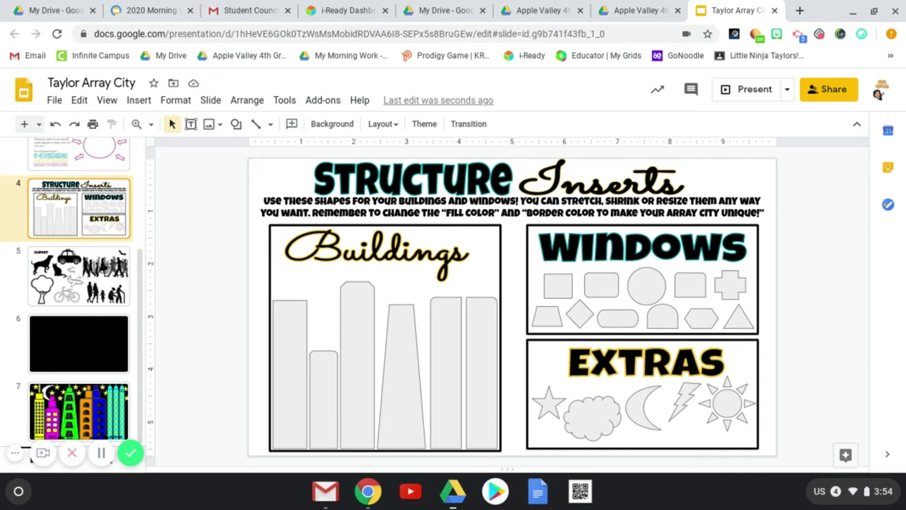
left_click(355, 361)
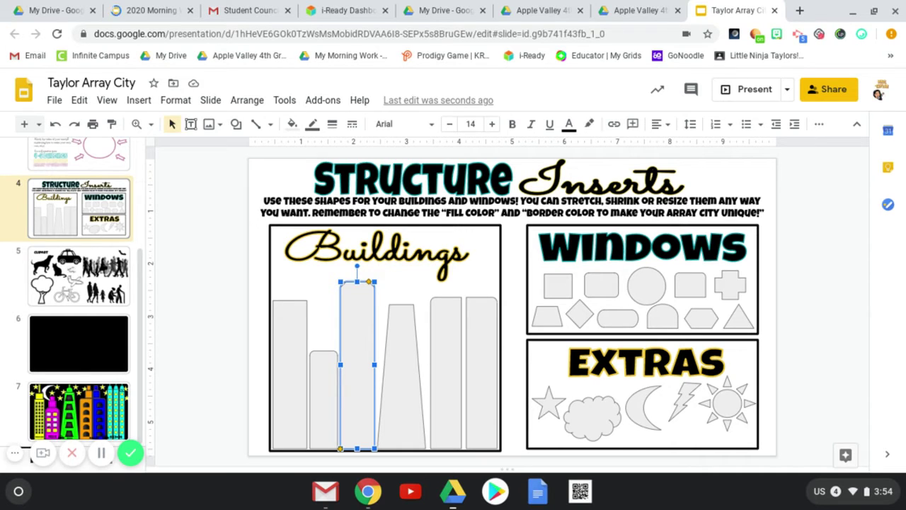
left_click(73, 359)
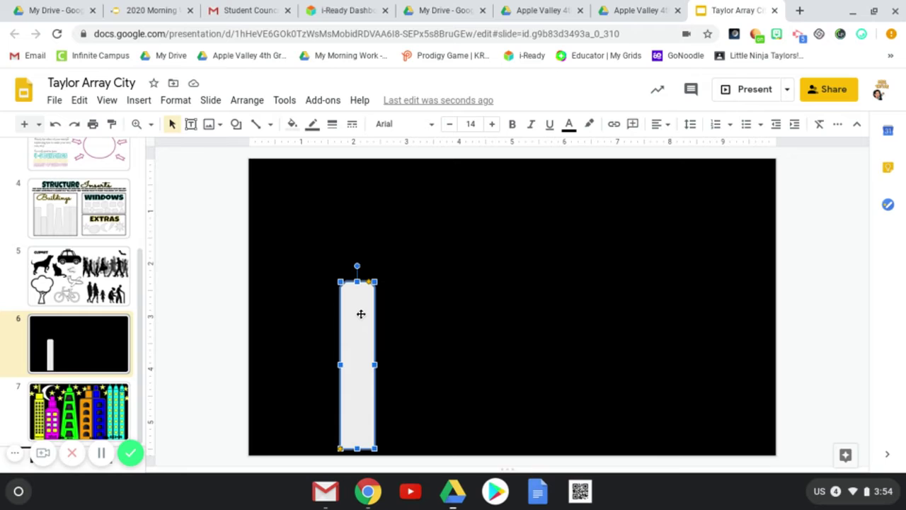
Fill the building bright green with a dark green outline and change its border weight.
left_click(292, 127)
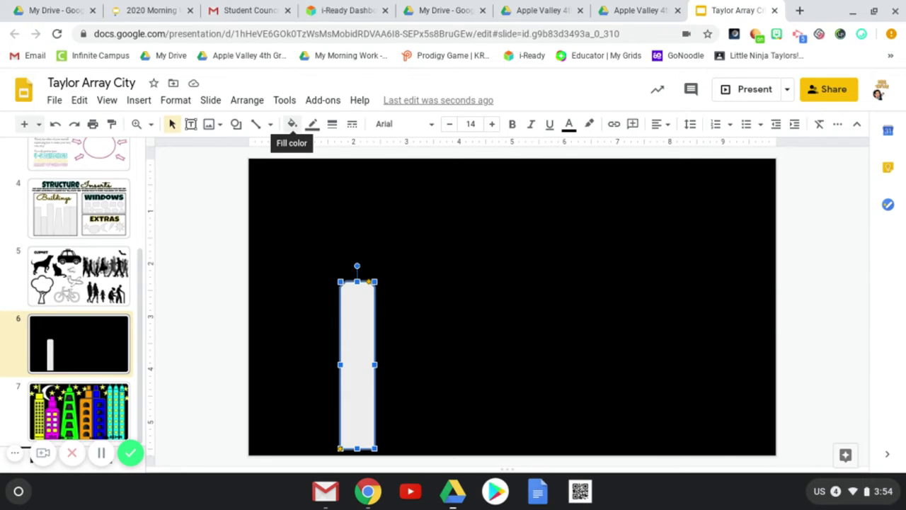
left_click(293, 126)
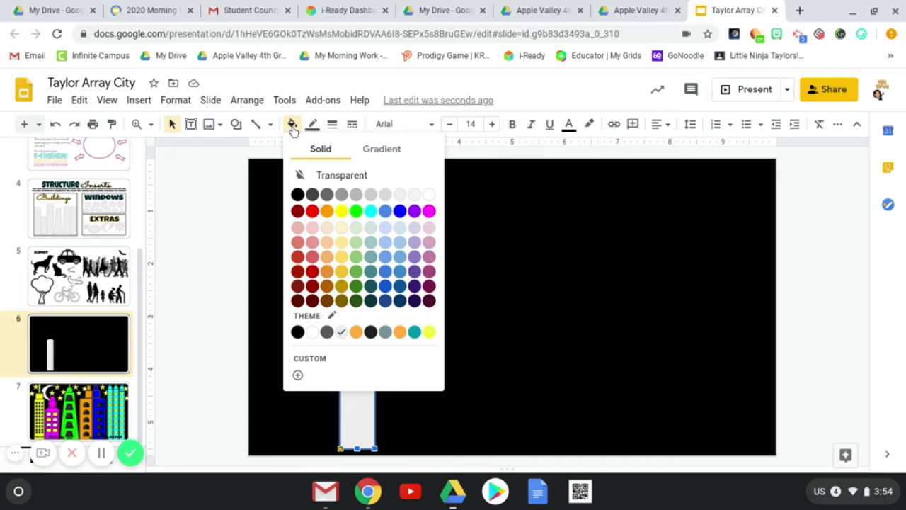
left_click(358, 214)
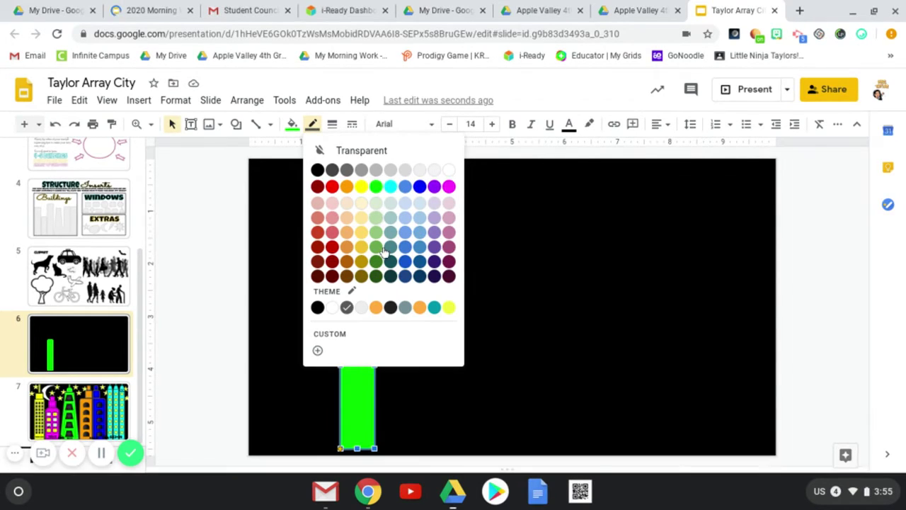
left_click(379, 282)
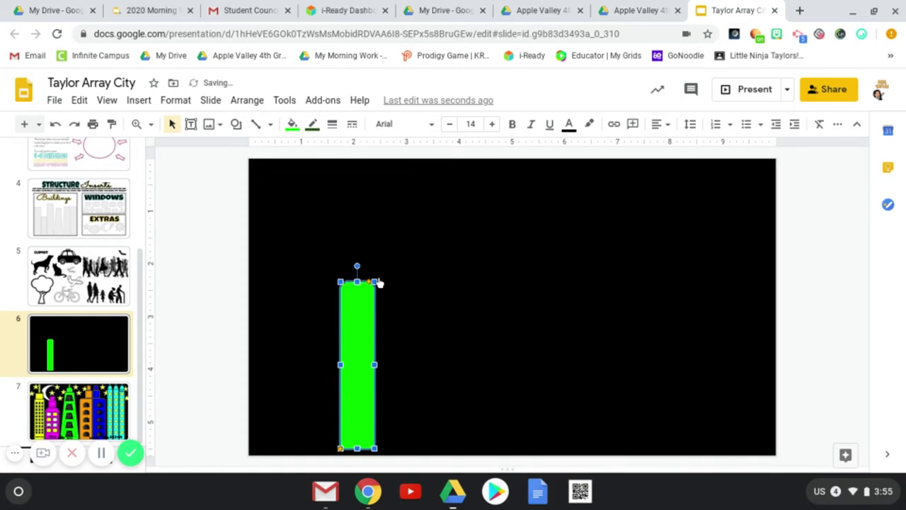
left_click(331, 126)
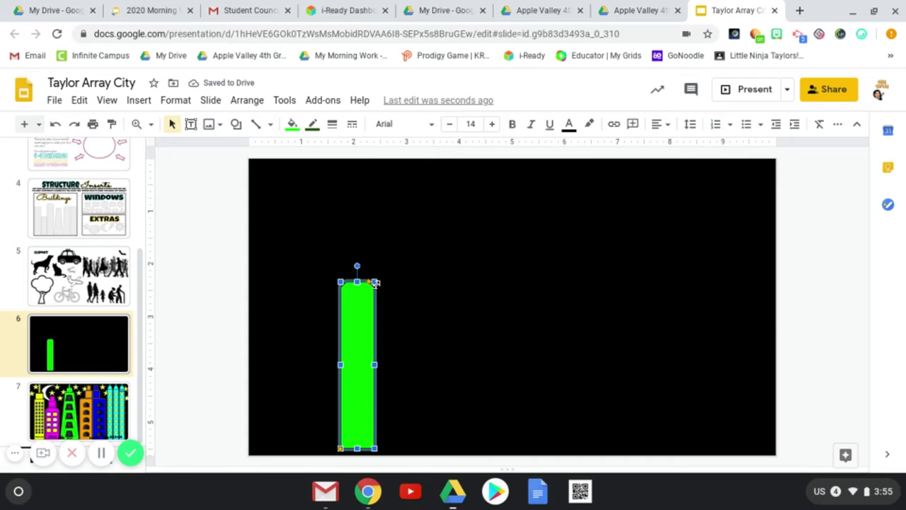
Enlarge the building taller and wider and rest it on the slide's bottom edge.
left_click_drag(375, 283, 414, 255)
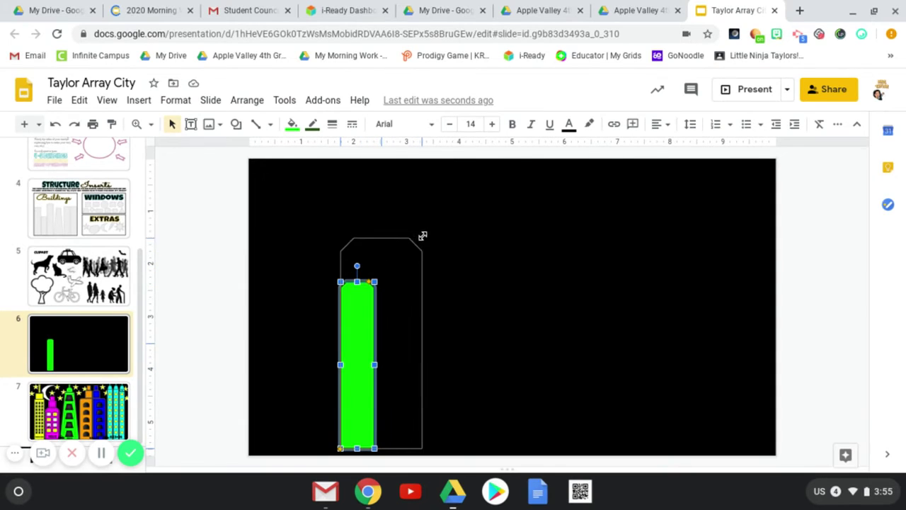
left_click_drag(414, 255, 443, 219)
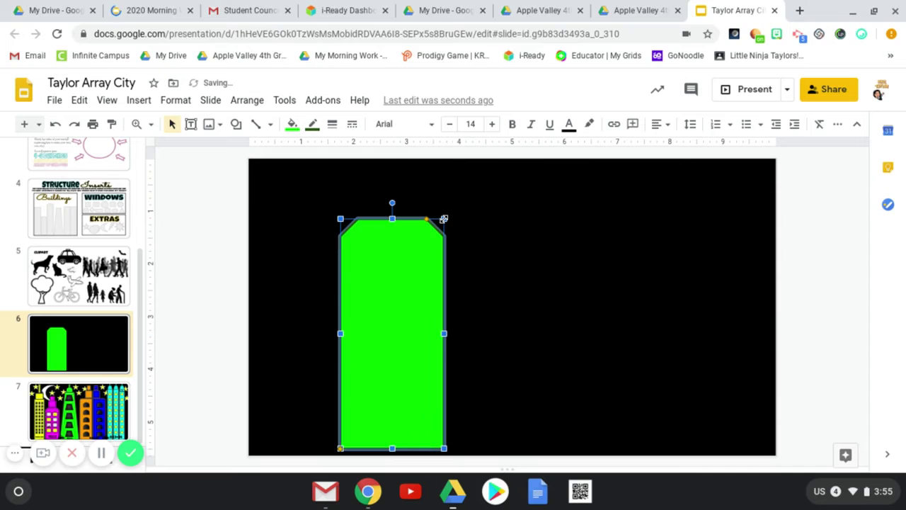
left_click_drag(392, 432, 393, 438)
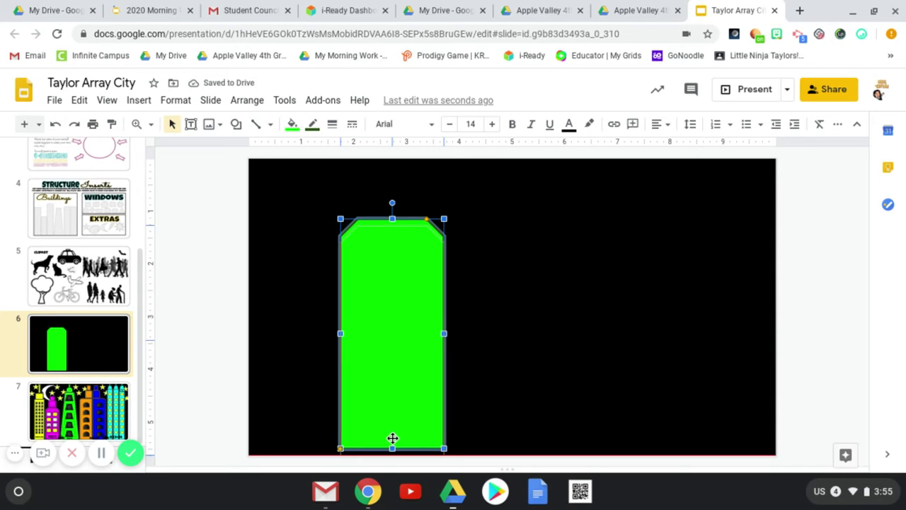
left_click(541, 382)
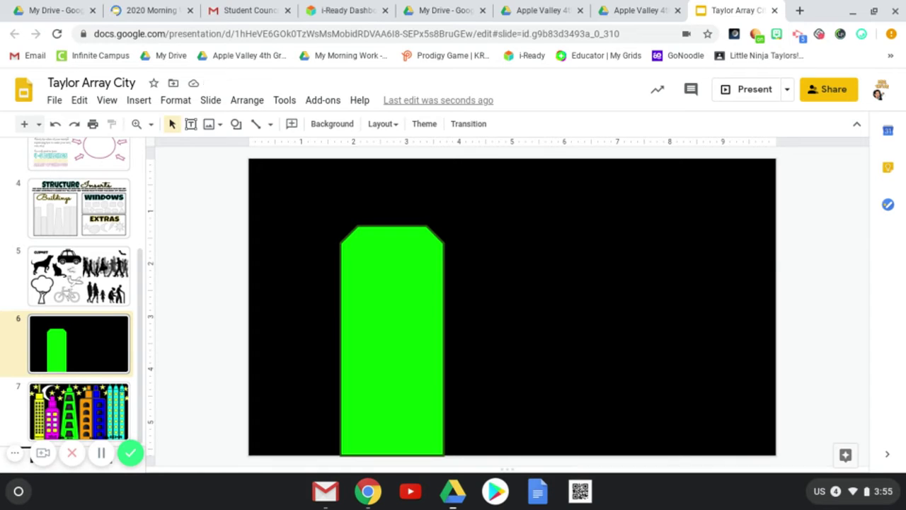
Copy the rounded rectangle window shape from Structure Inserts near the building's top left.
left_click(80, 213)
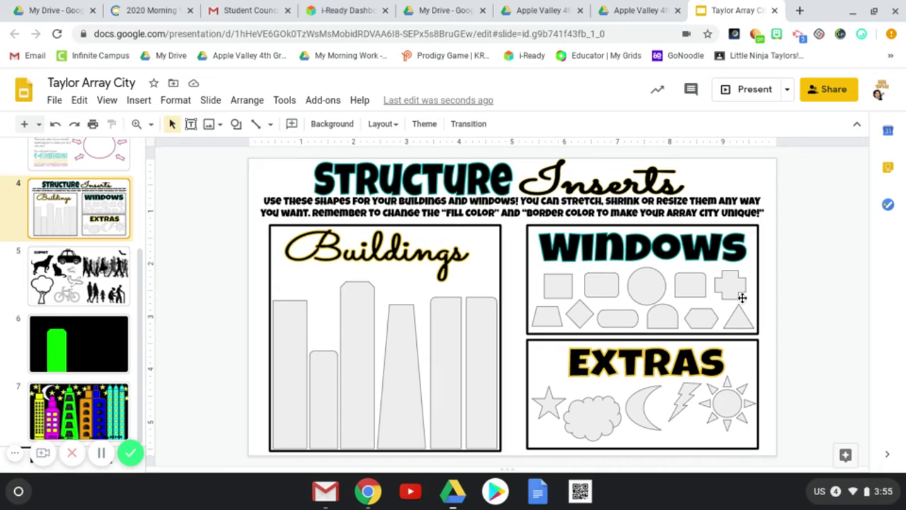
left_click(602, 285)
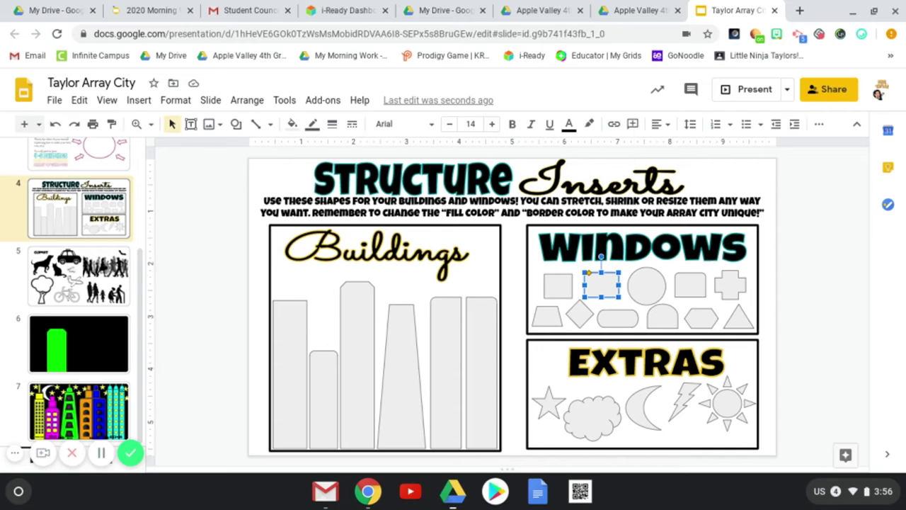
left_click(97, 339)
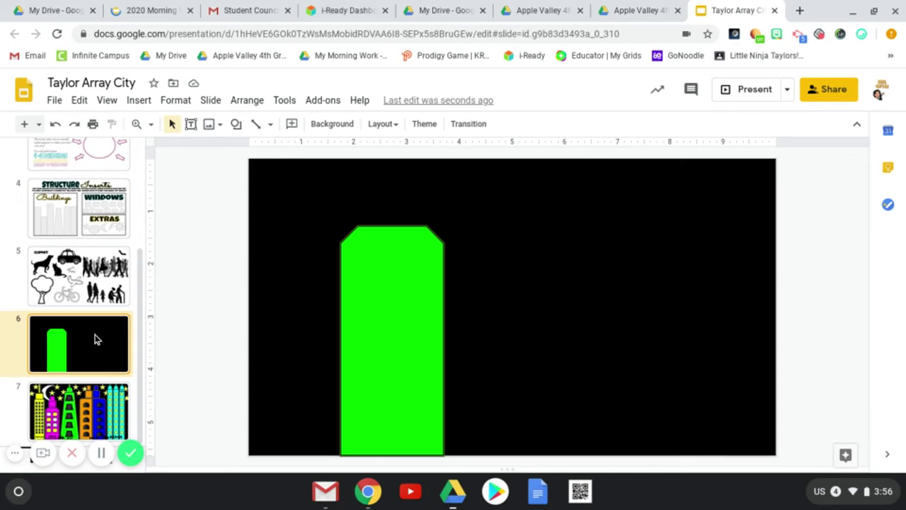
left_click(375, 305)
key("ctrl+v")
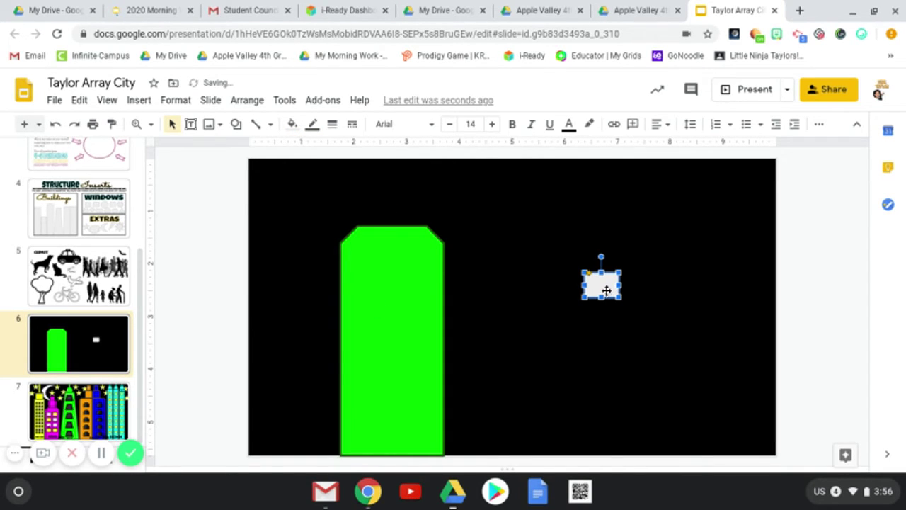
left_click_drag(605, 290, 375, 281)
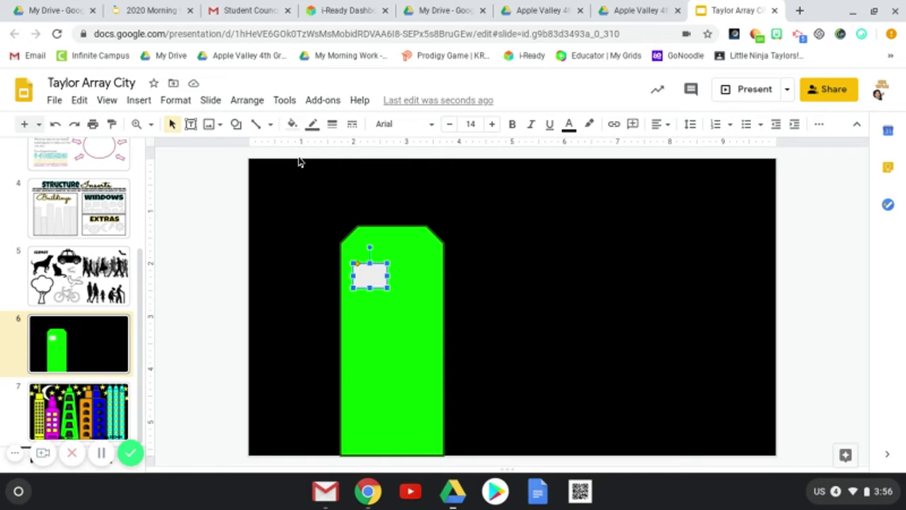
Give the window a black fill and a yellow outline at 4px weight.
left_click(292, 125)
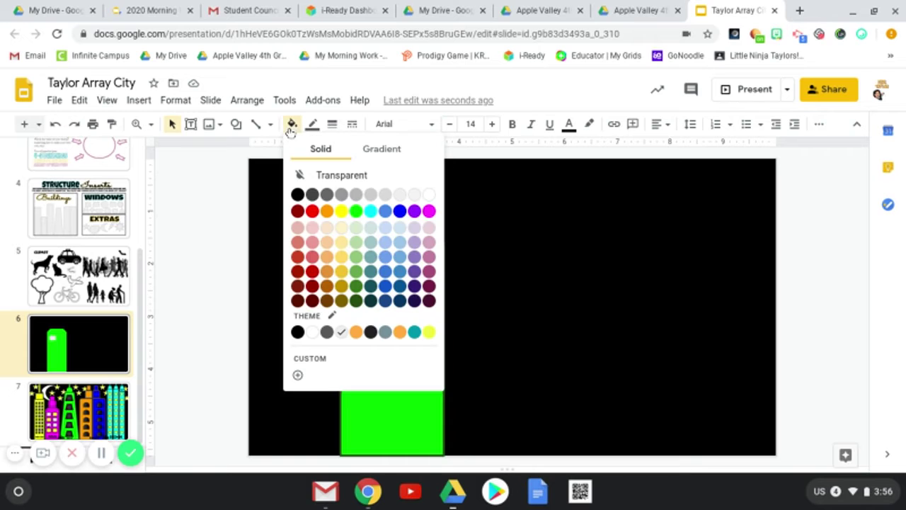
left_click(298, 195)
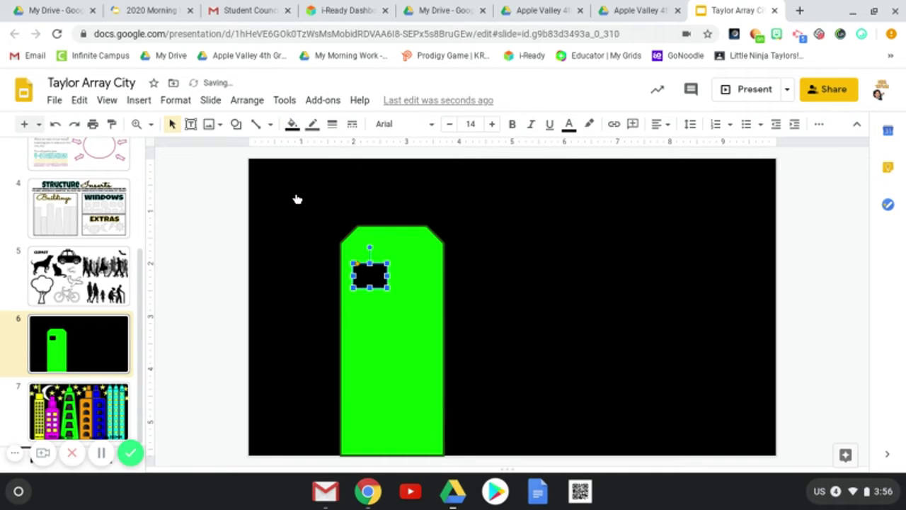
left_click(312, 125)
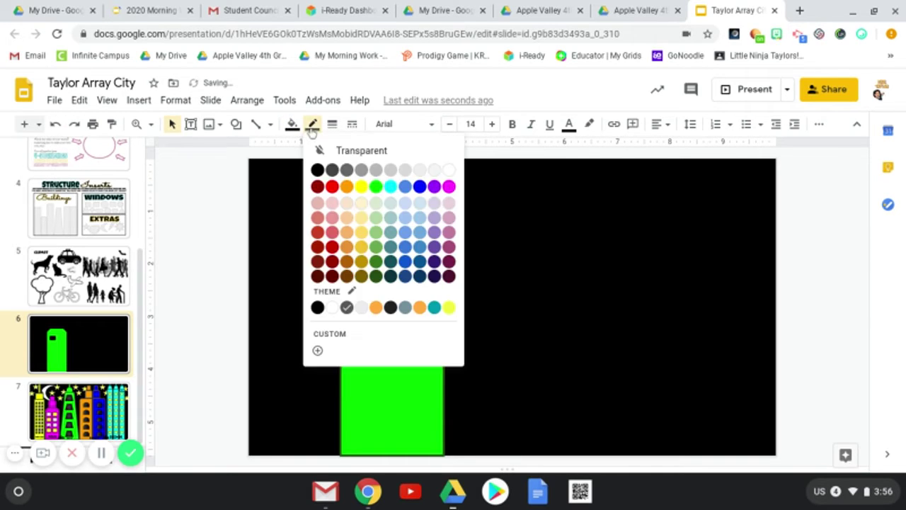
left_click(361, 186)
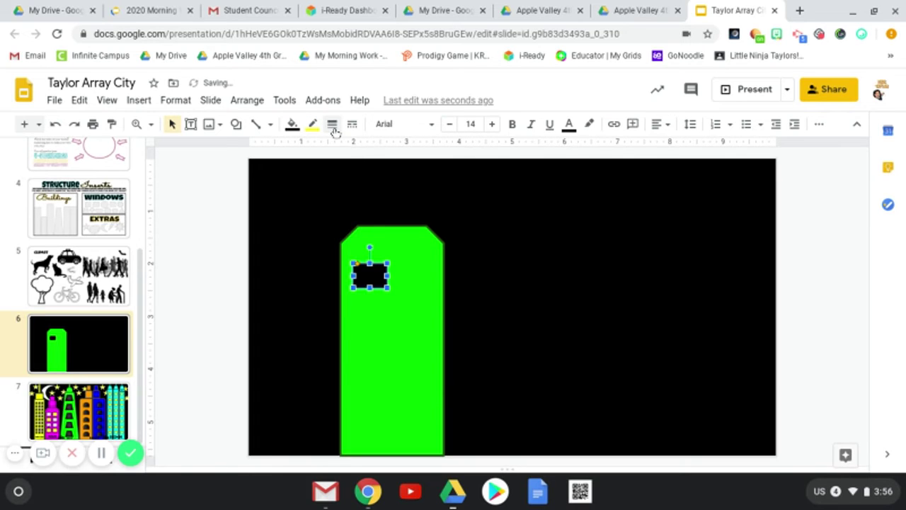
left_click(332, 124)
left_click(358, 211)
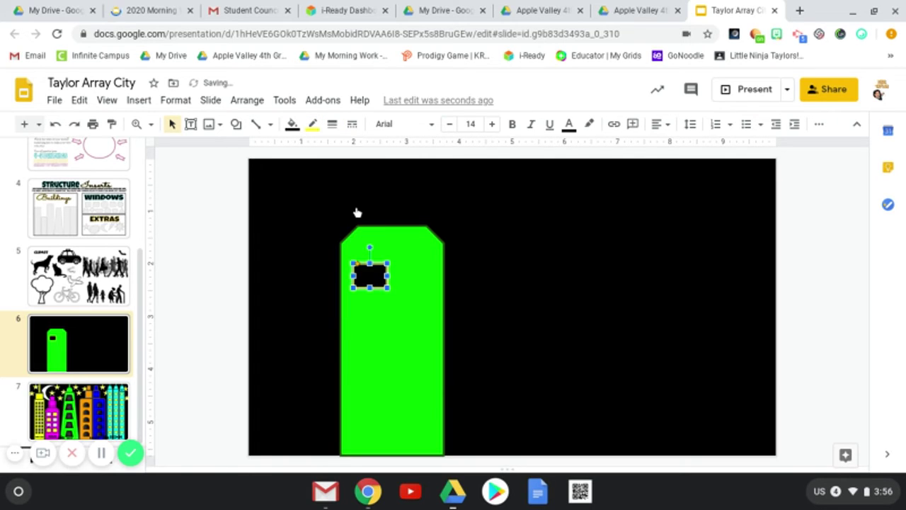
left_click(403, 297)
left_click(382, 278)
Duplicate the window to make the top two rows of windows.
left_click(376, 323)
key("ctrl+v")
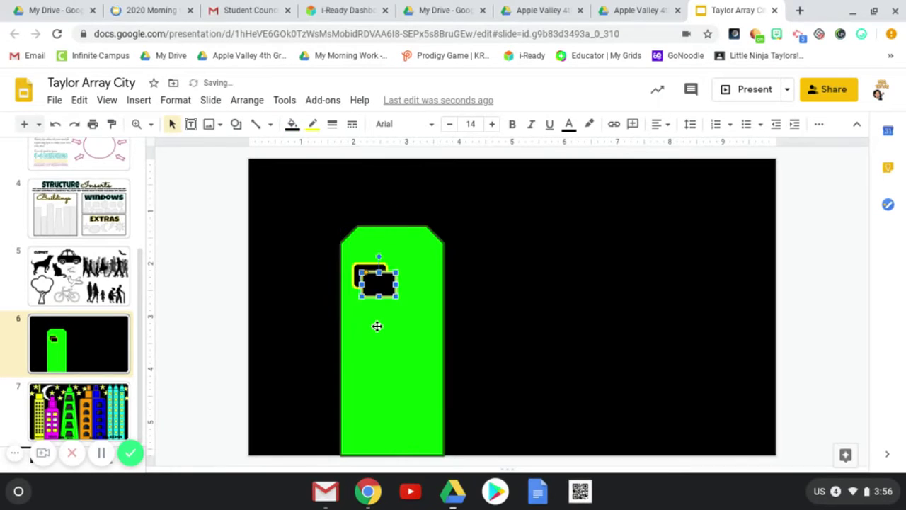
left_click_drag(376, 279, 419, 277)
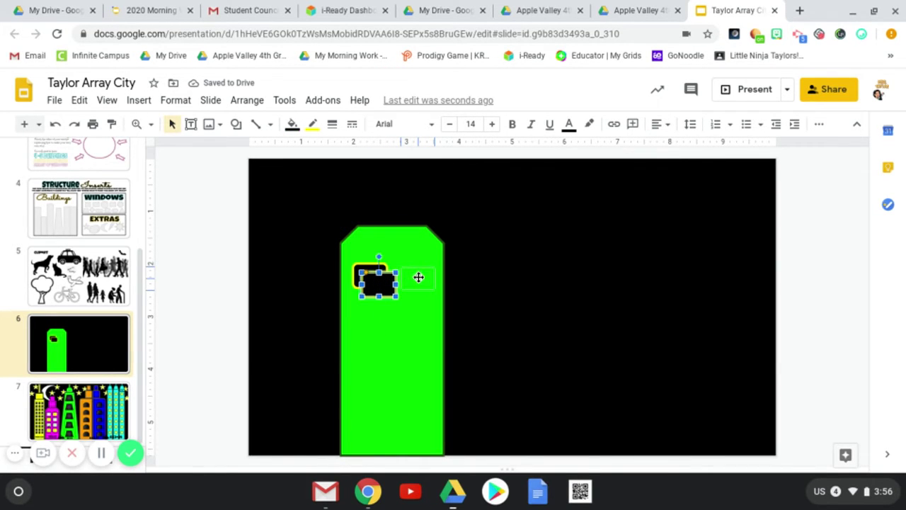
left_click(350, 364)
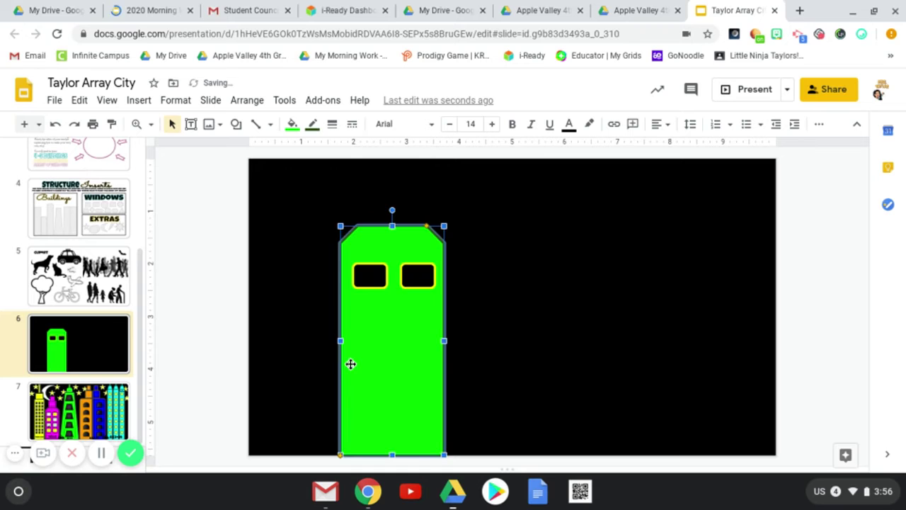
key("ctrl+v")
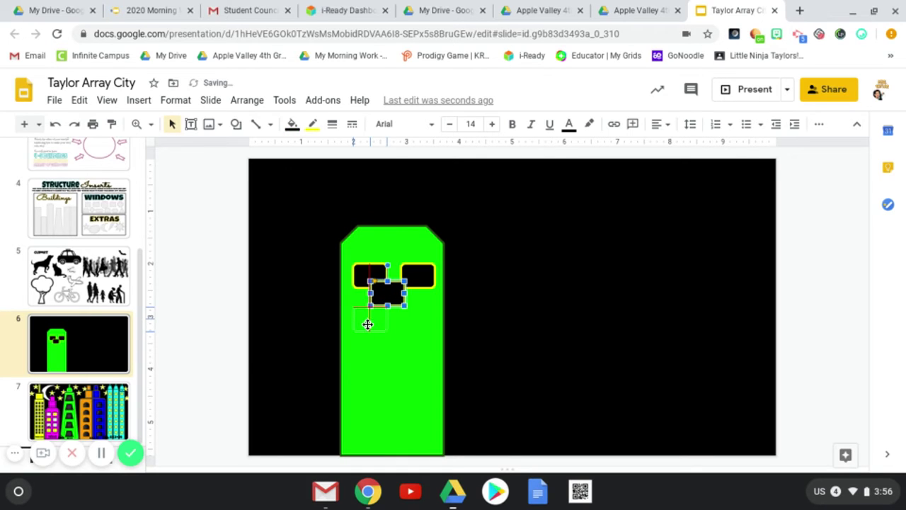
left_click_drag(383, 300, 367, 327)
left_click(384, 395)
key("ctrl+v")
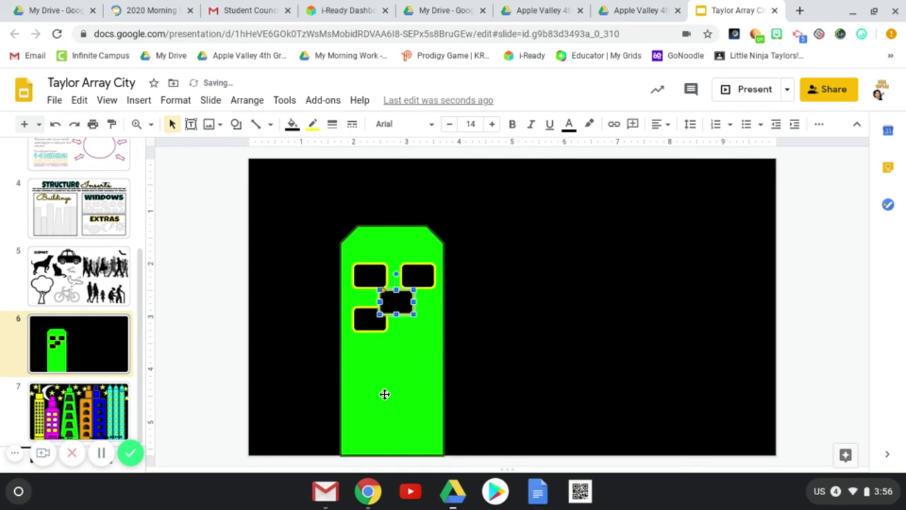
left_click_drag(400, 301, 420, 321)
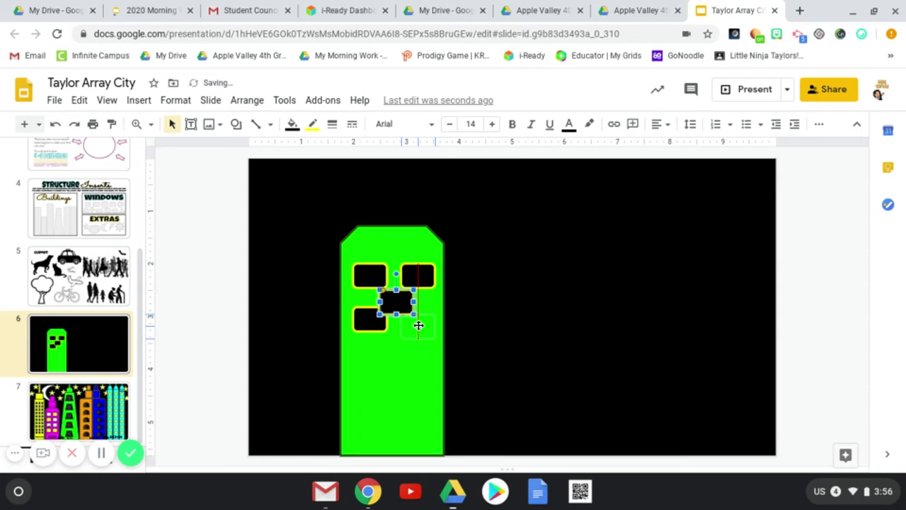
left_click(386, 372)
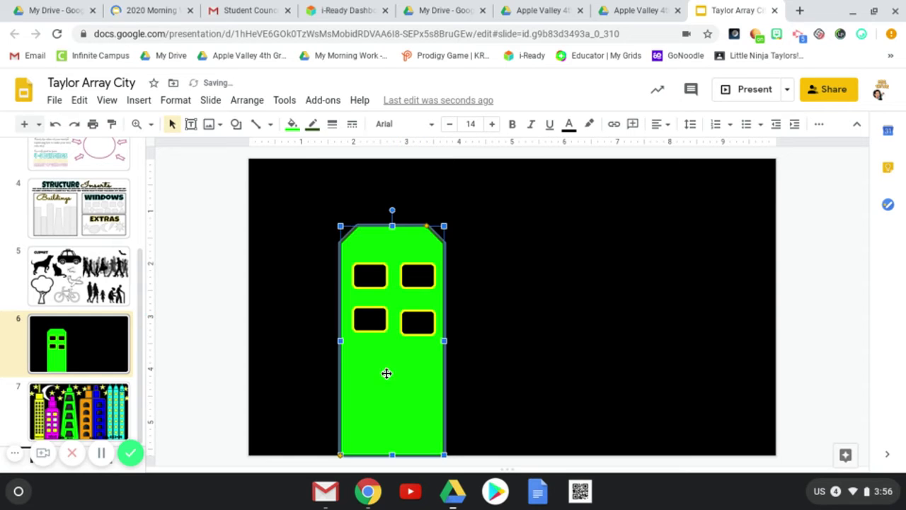
left_click(420, 325)
left_click_drag(420, 325, 420, 324)
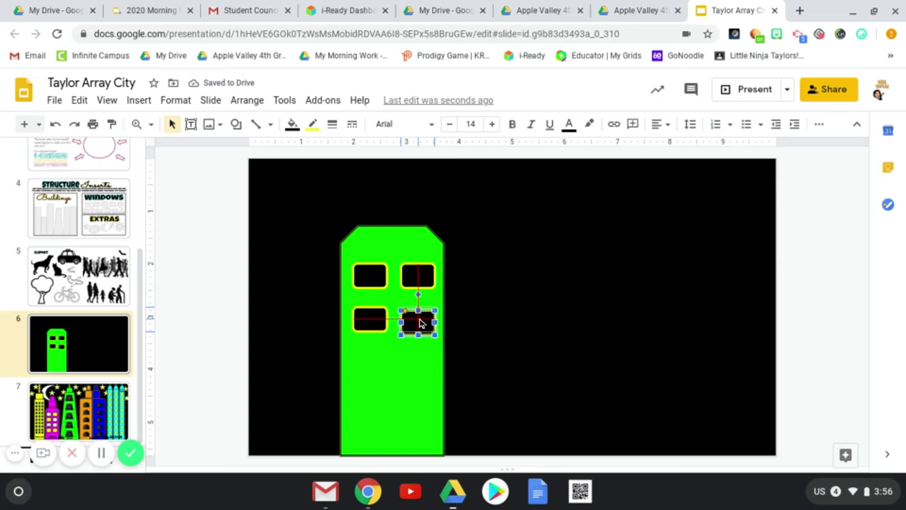
Add window copies for the third and bottom rows of the 4×2 grid.
left_click(387, 370)
key("ctrl+z")
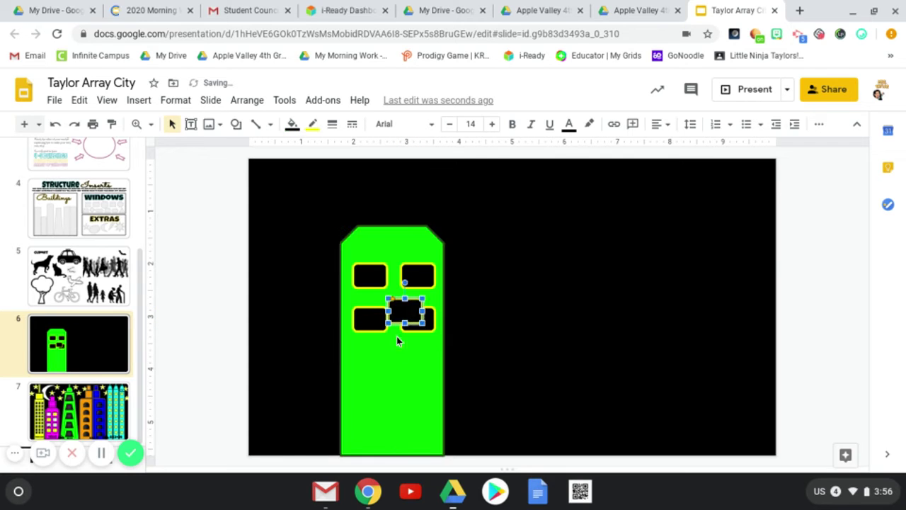
left_click_drag(398, 313, 366, 362)
left_click(387, 416)
key("ctrl+z")
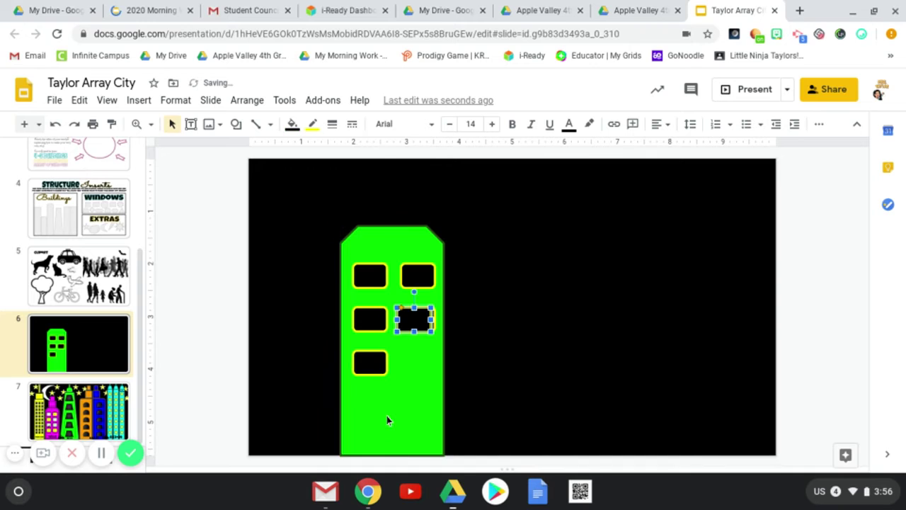
left_click_drag(413, 318, 416, 363)
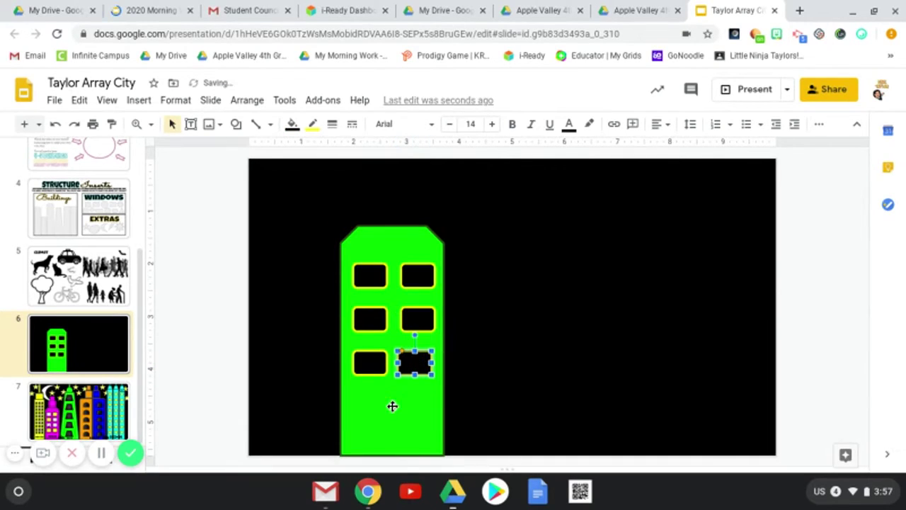
left_click(392, 406)
key("ctrl+v")
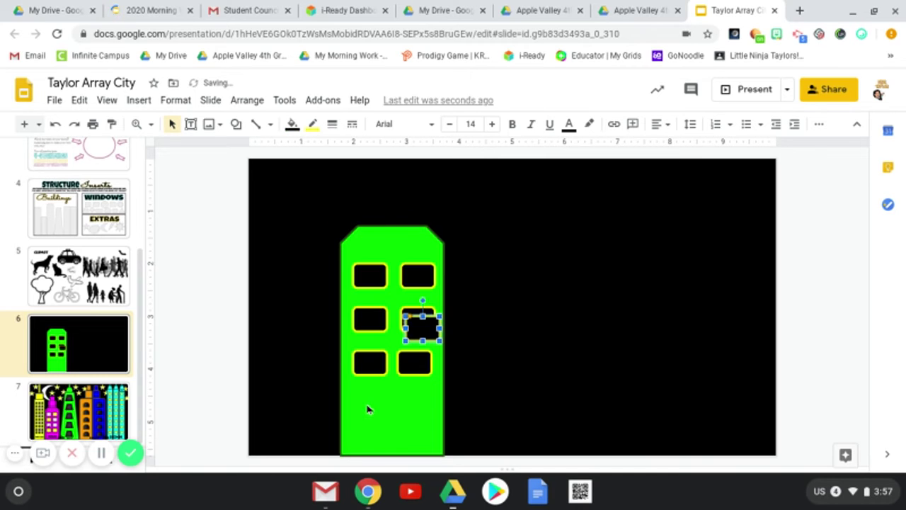
left_click_drag(416, 345, 373, 411)
left_click(416, 412)
key("ctrl+v")
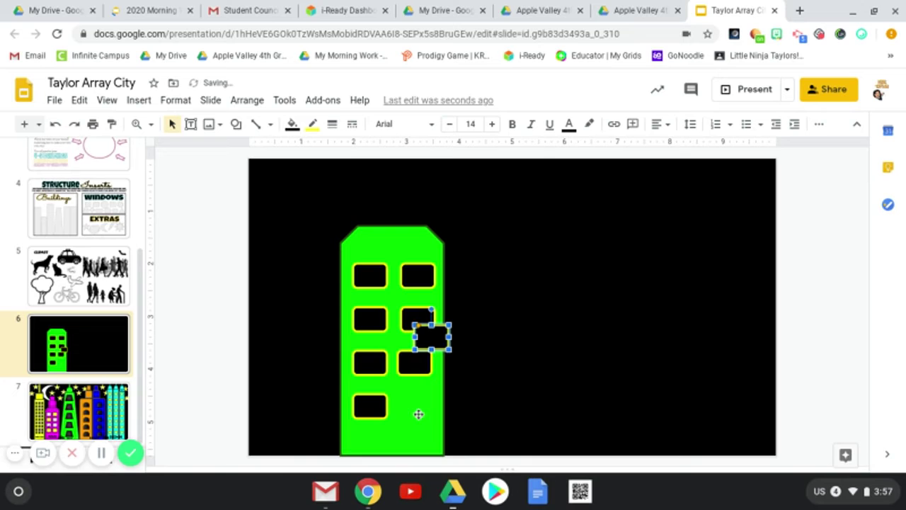
left_click_drag(434, 337, 416, 405)
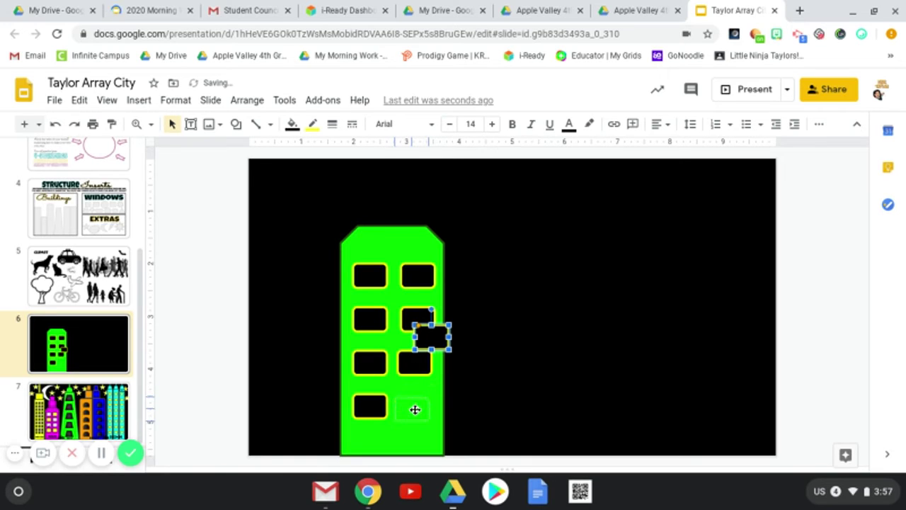
Check the grid and line up the bottom-right window with its column.
left_click(514, 427)
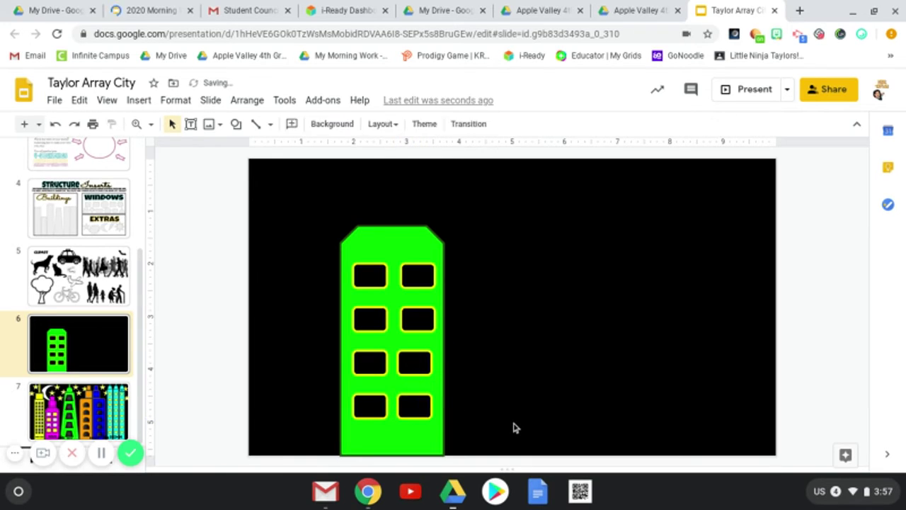
left_click(414, 363)
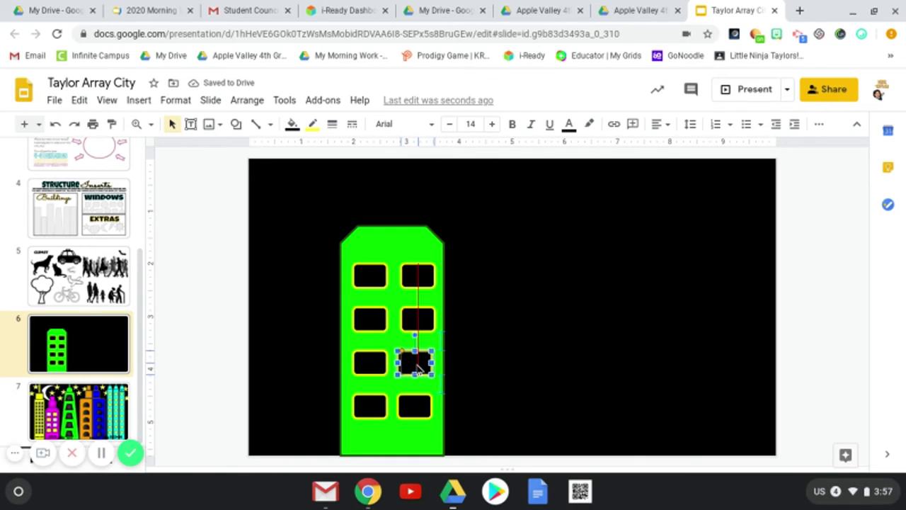
left_click(494, 360)
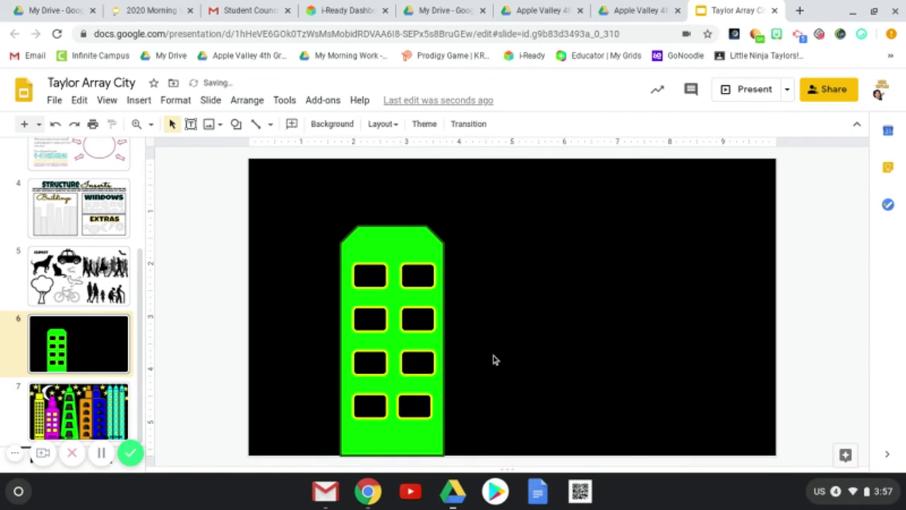
left_click(417, 413)
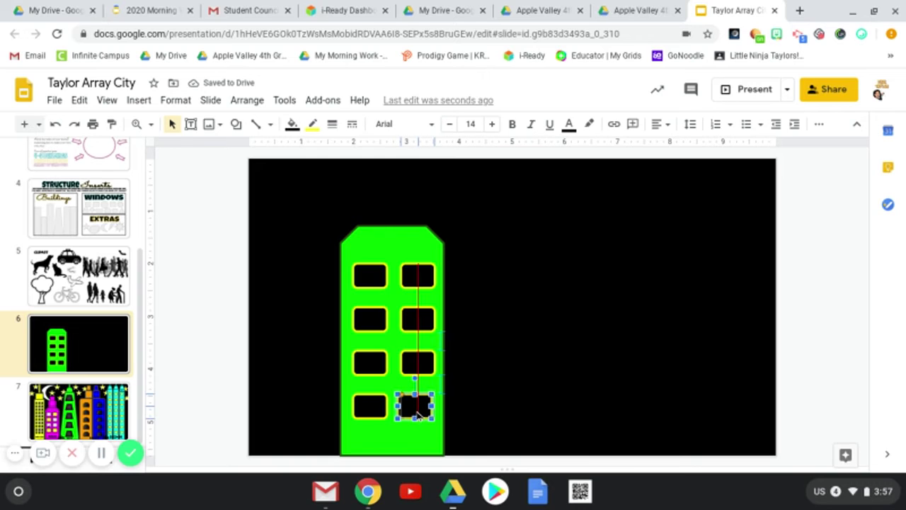
left_click_drag(417, 414, 418, 408)
left_click(520, 400)
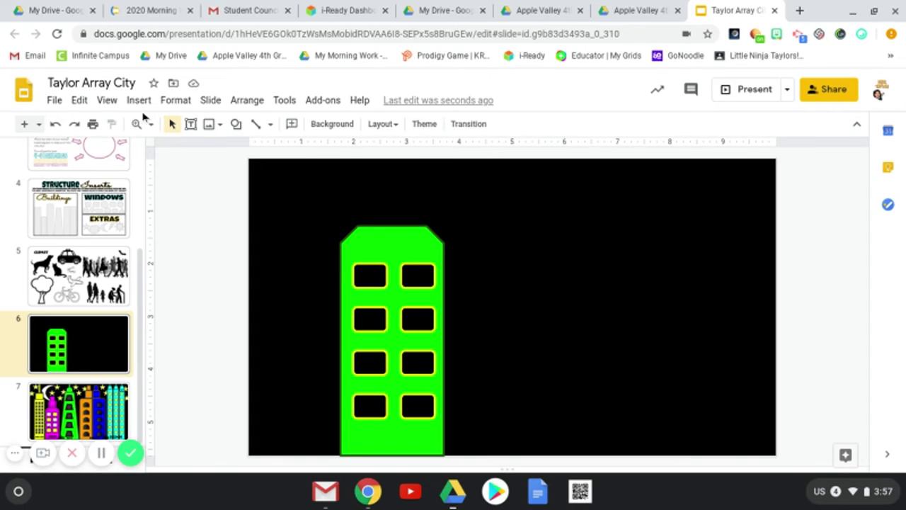
Add a text box reading '4x2=8' along the building's base.
left_click(190, 124)
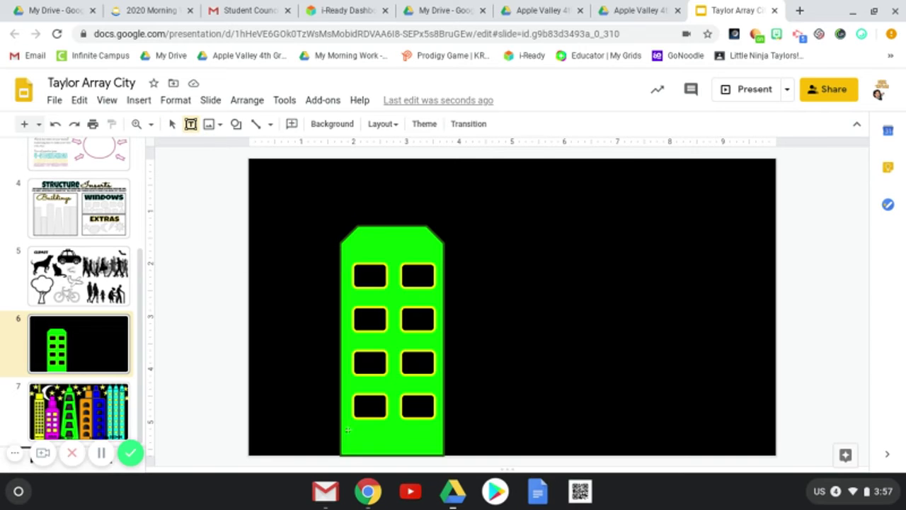
left_click_drag(348, 429, 444, 448)
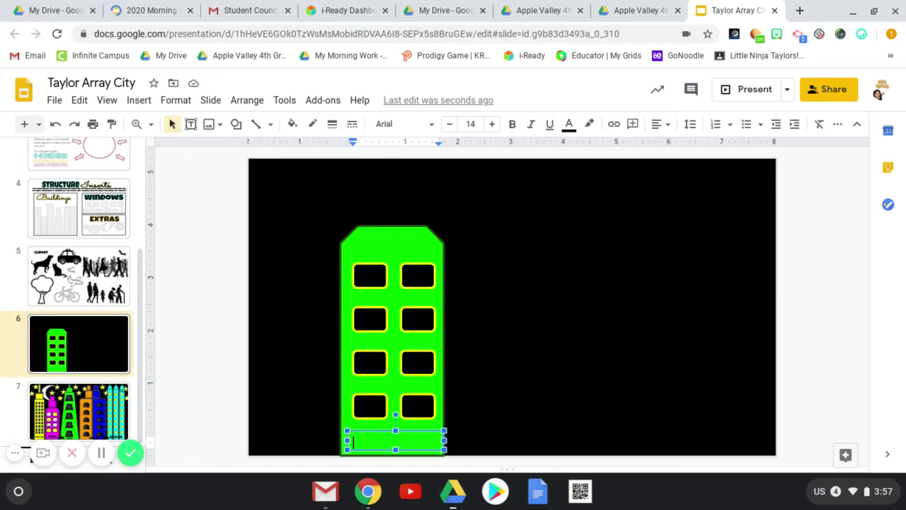
type("4x")
type("2=8")
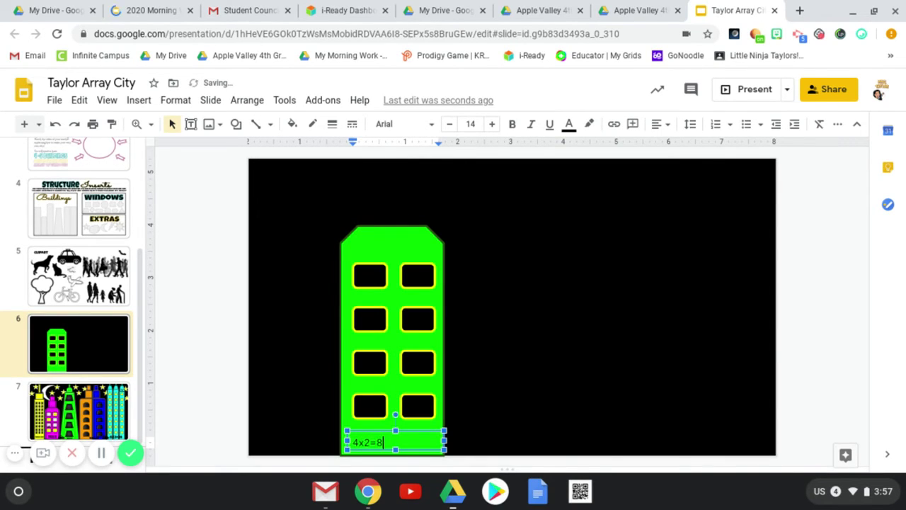
Format the label in Luckiest Guy, centred, size 23, and nudge it slightly up.
left_click(400, 124)
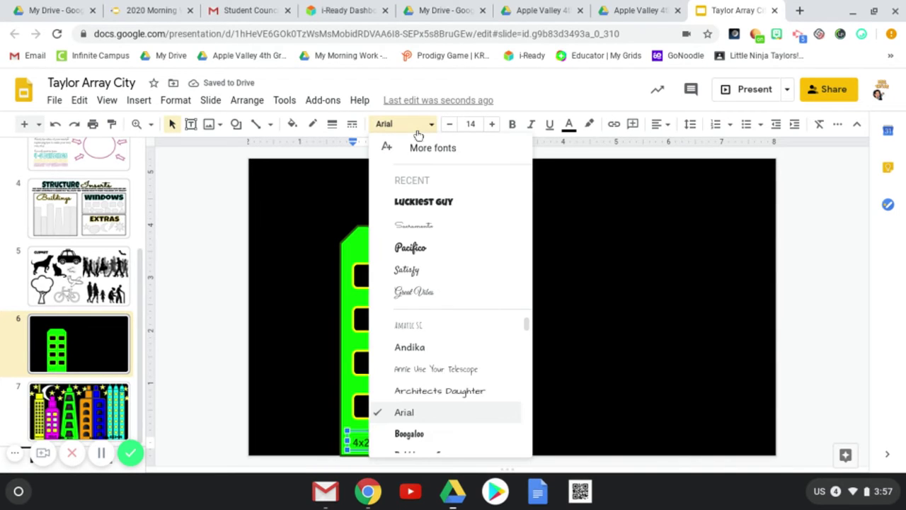
left_click(424, 204)
left_click(666, 125)
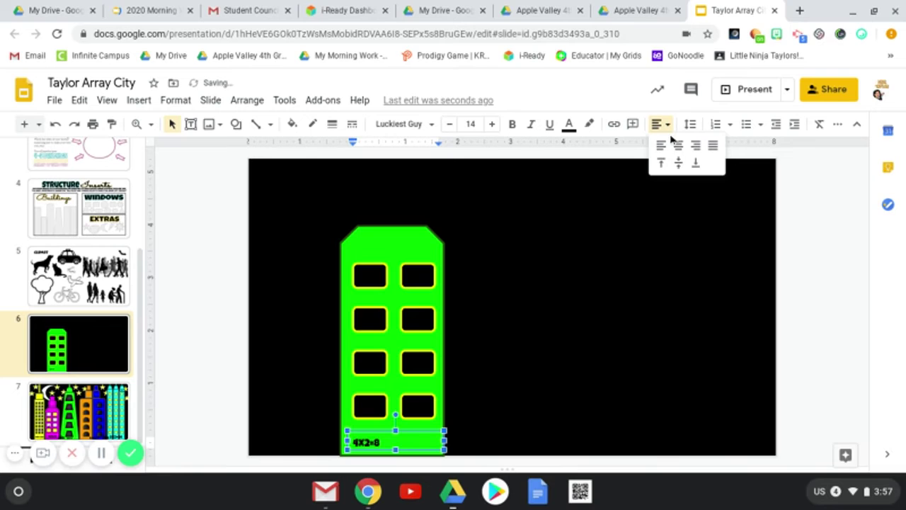
left_click(678, 145)
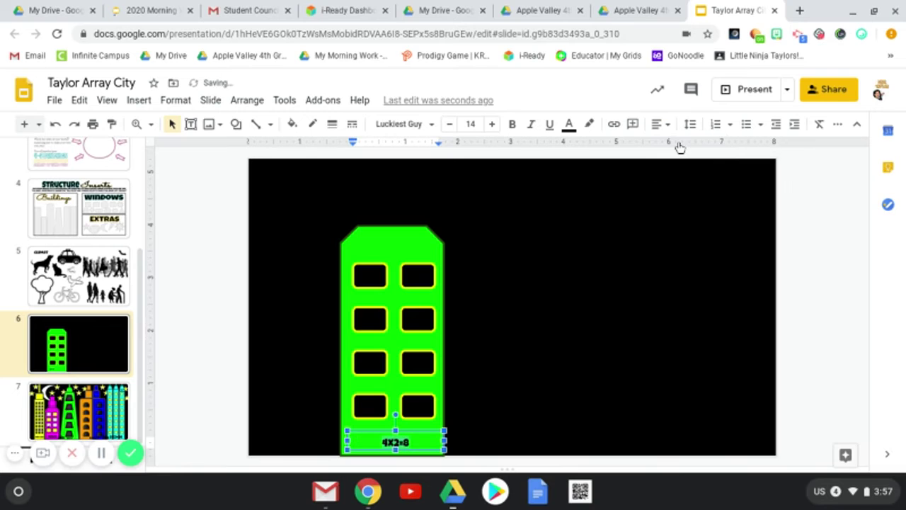
left_click(492, 123)
double_click(492, 124)
triple_click(493, 124)
double_click(493, 125)
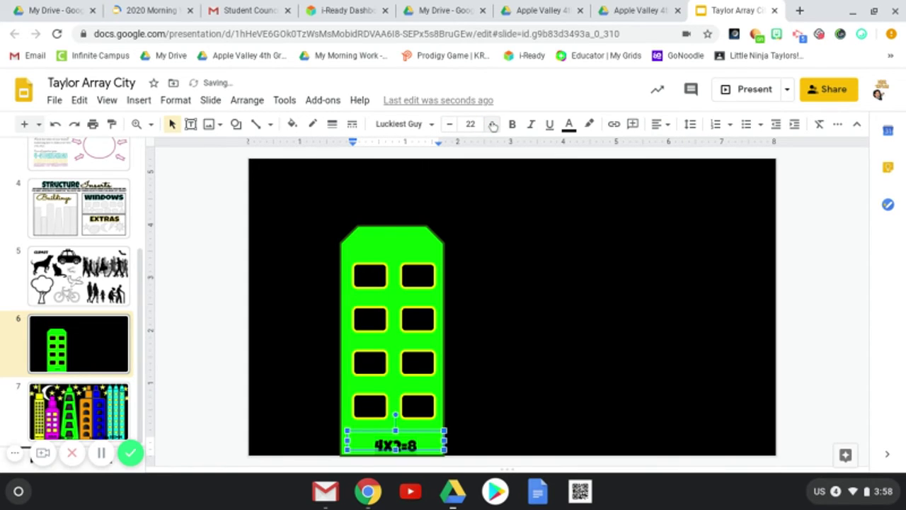
left_click(493, 124)
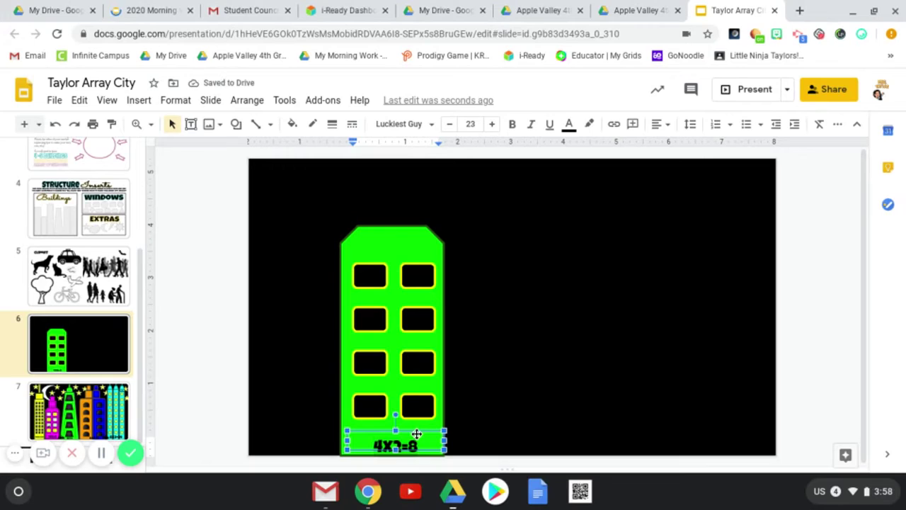
left_click(417, 433)
left_click_drag(416, 432, 417, 428)
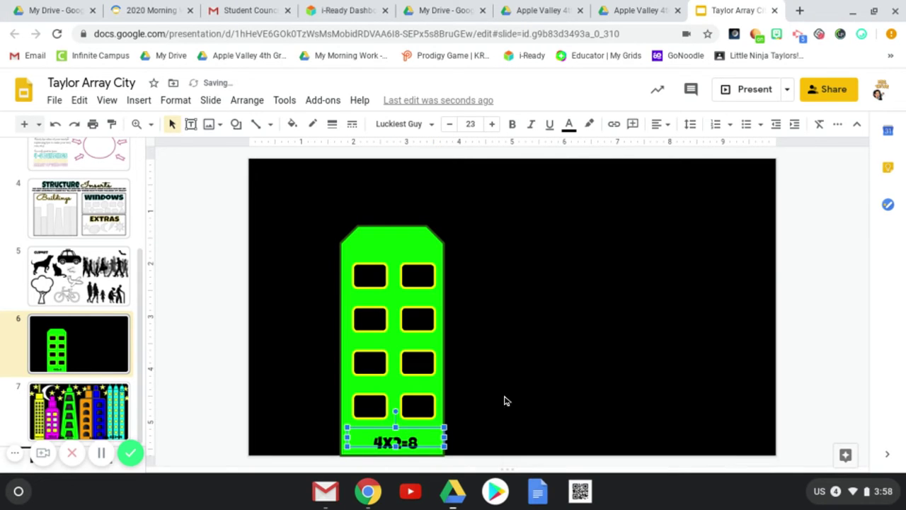
left_click(543, 400)
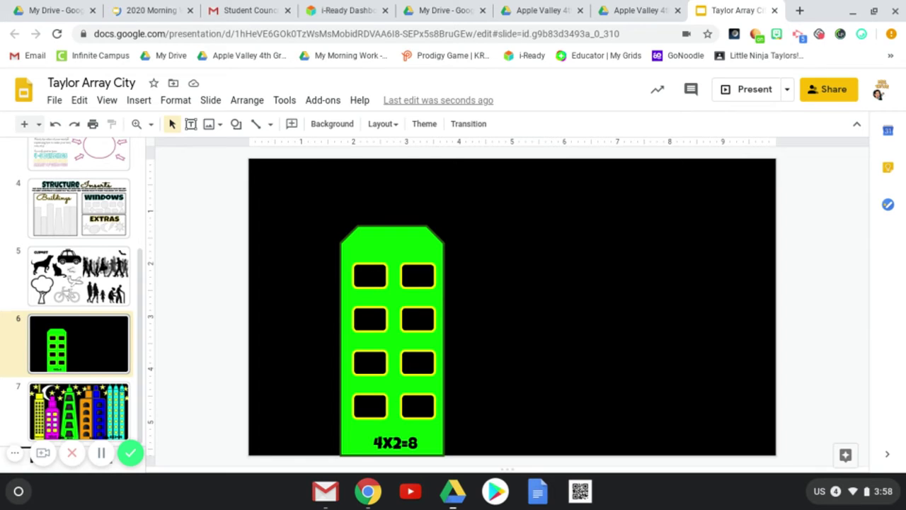
left_click(369, 276)
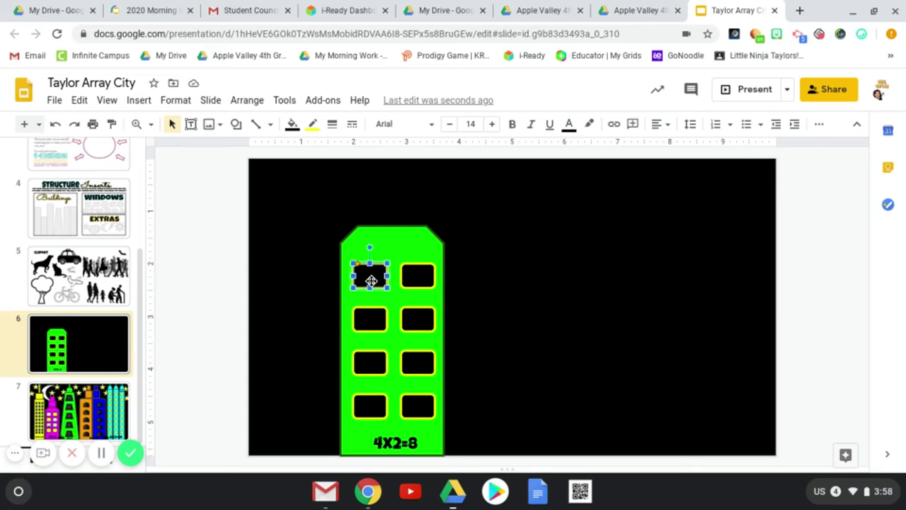
left_click(370, 319, "shift")
left_click(369, 368, "shift")
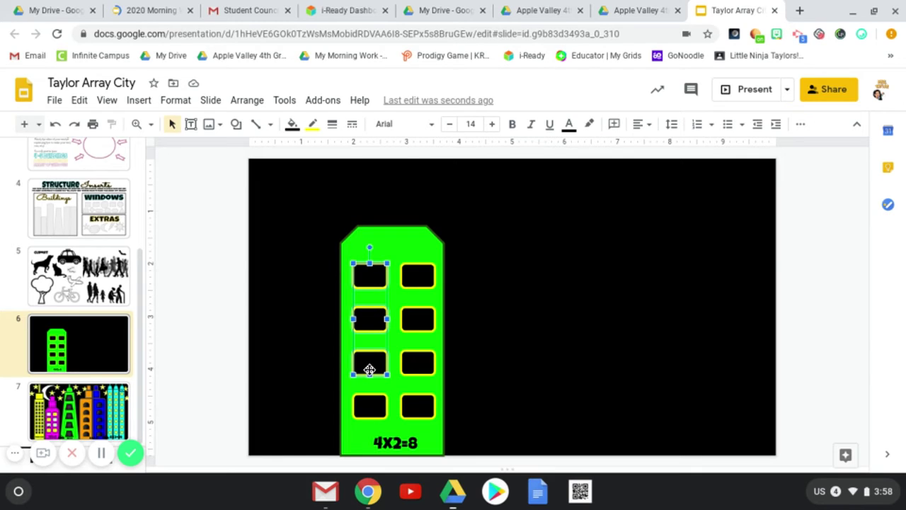
left_click(369, 407, "shift")
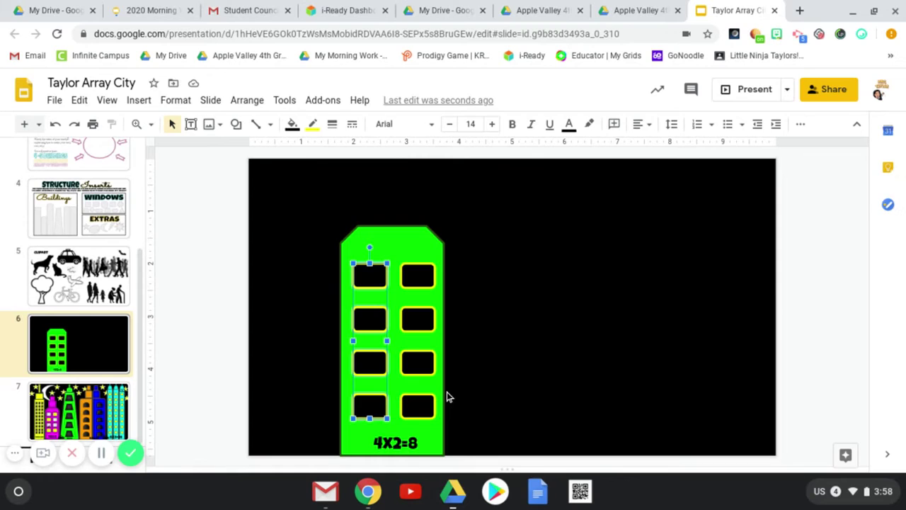
left_click(545, 389)
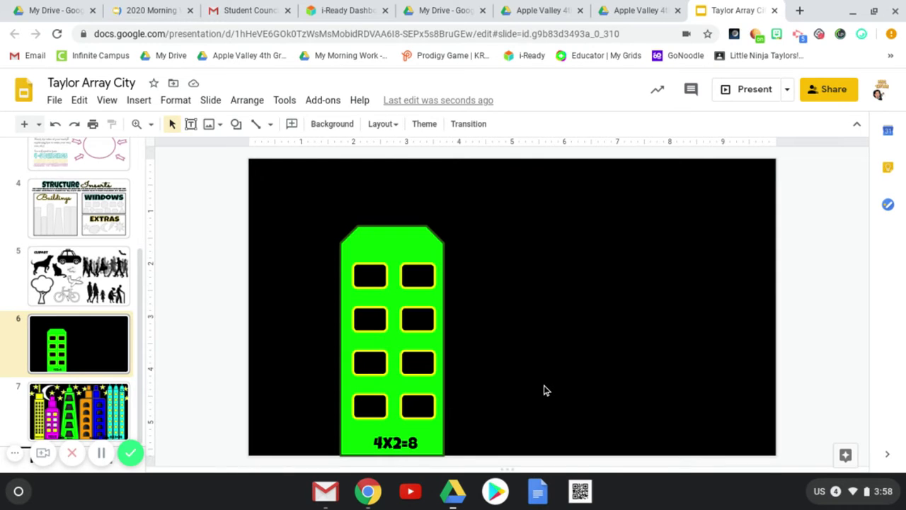
key("ctrl+v")
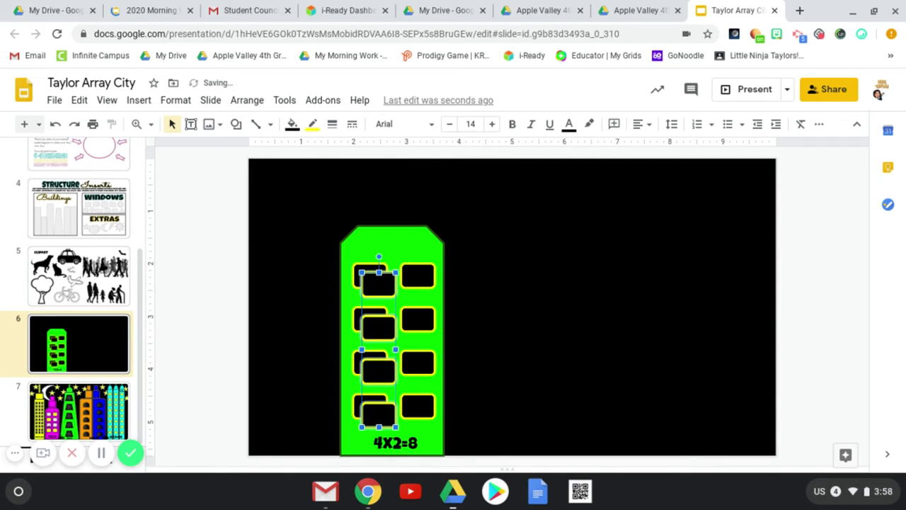
mouse_move(396, 307)
left_mouse_down()
mouse_move(457, 304)
mouse_move(392, 304)
left_mouse_up()
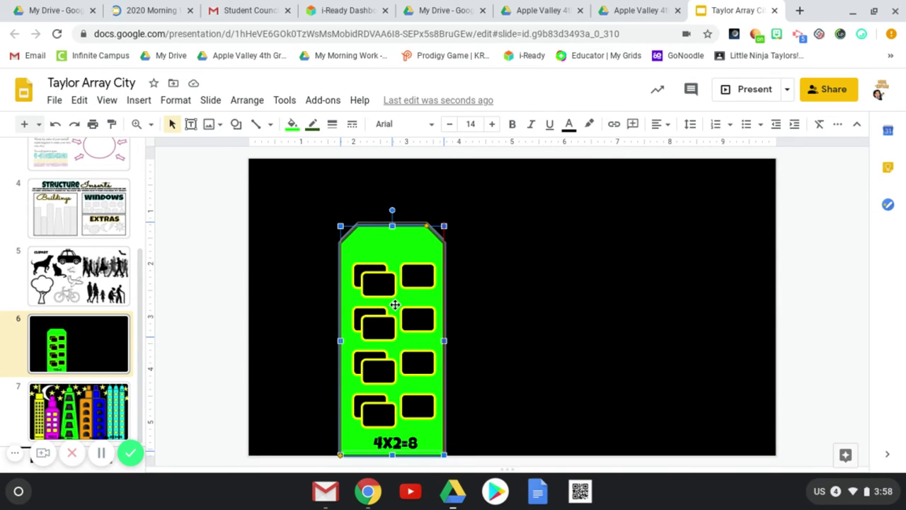
left_click(382, 297)
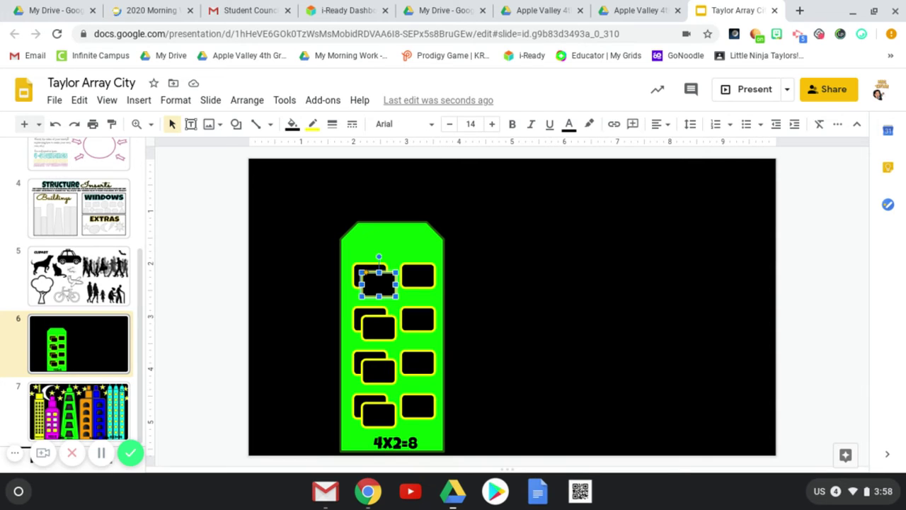
left_click(212, 173)
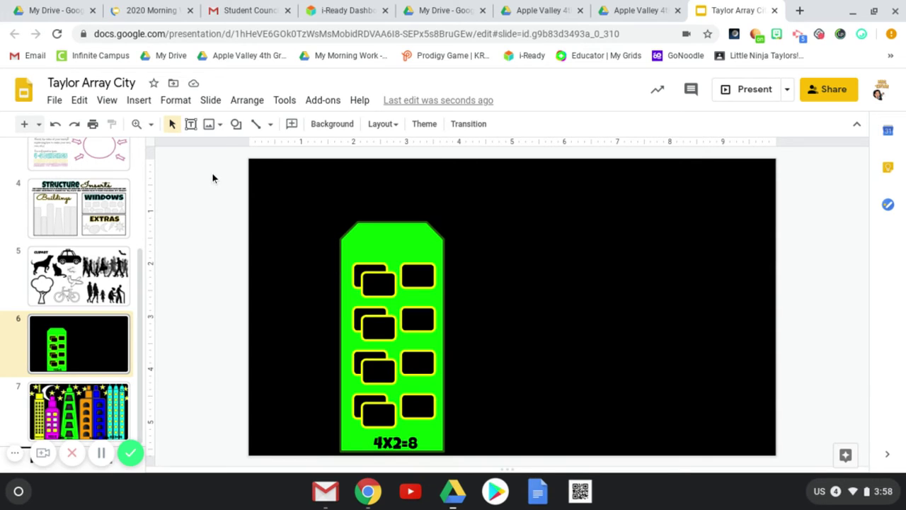
left_click(54, 126)
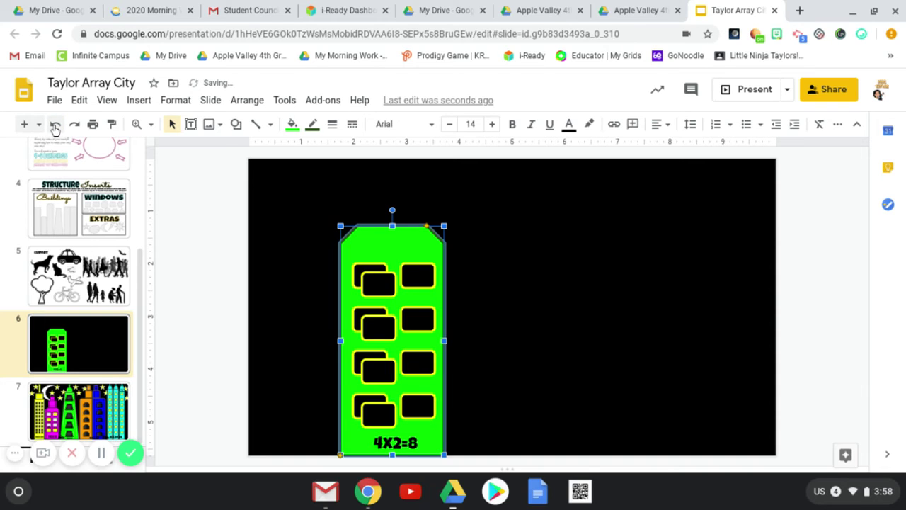
left_click(55, 126)
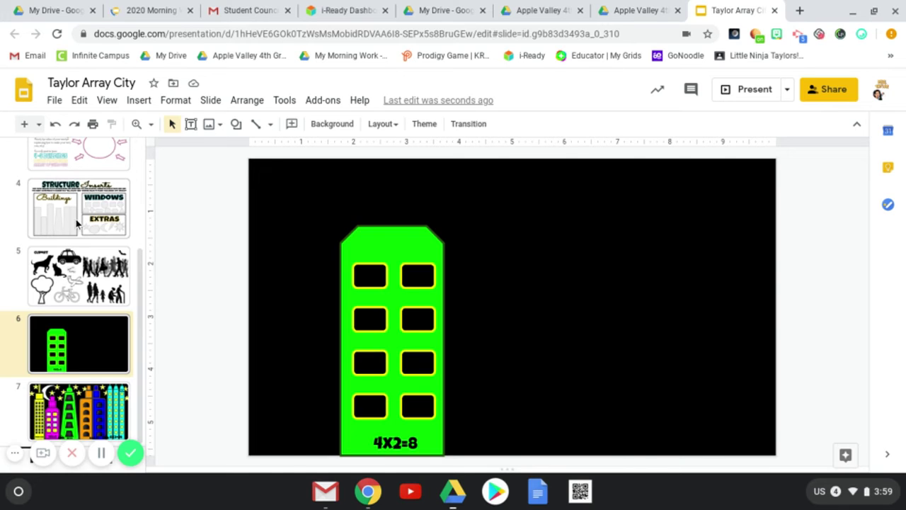
Copy the grey square onto the building's top and widen it into a rooftop block.
left_click(80, 236)
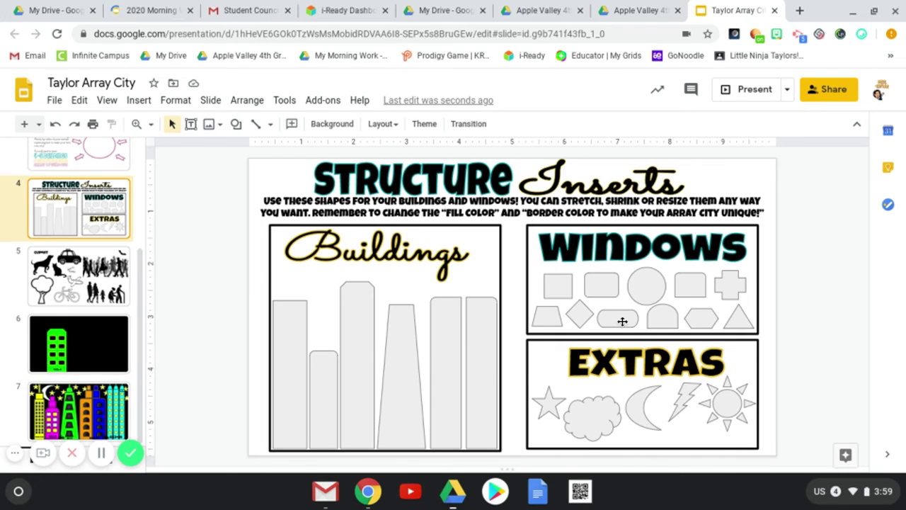
left_click(551, 294)
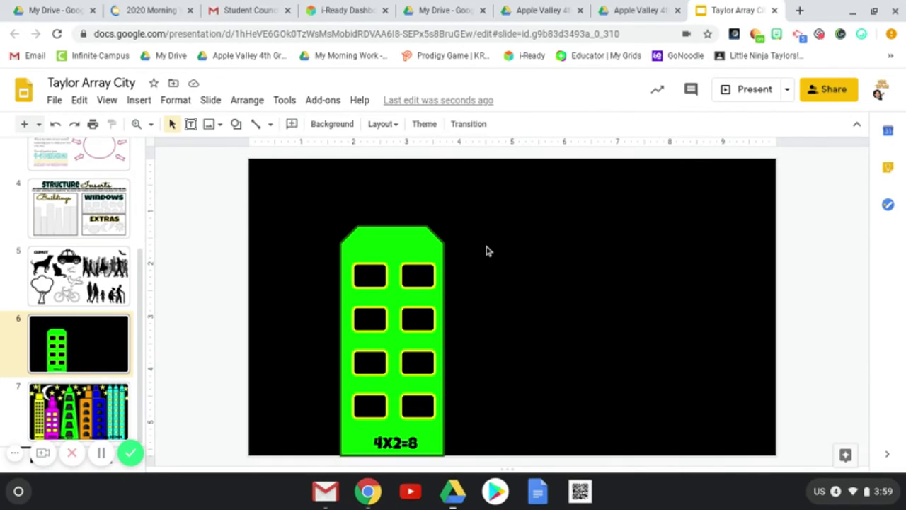
key("ctrl+v")
left_click_drag(557, 283, 382, 217)
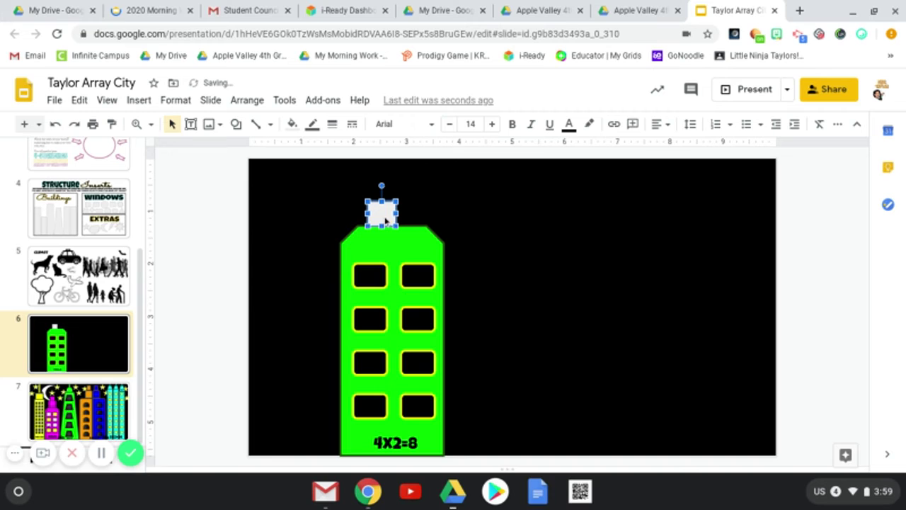
left_click_drag(397, 214, 418, 218)
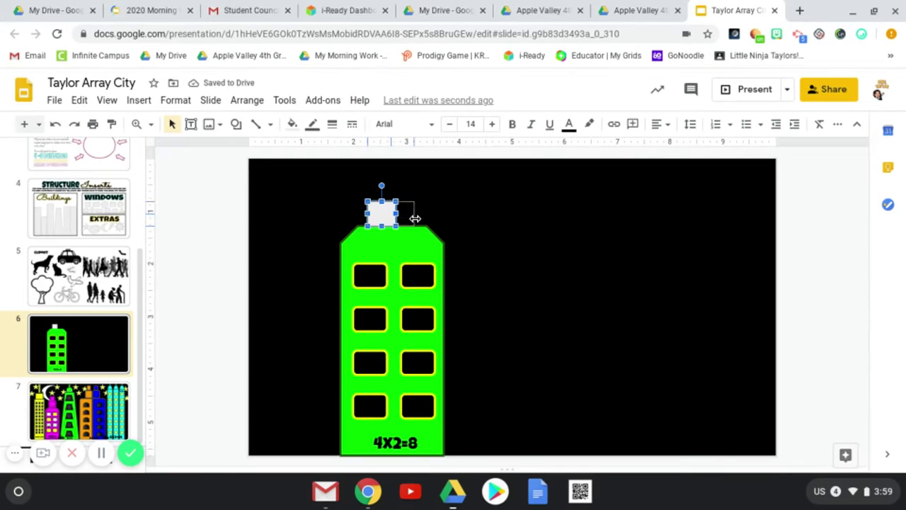
left_click(513, 248)
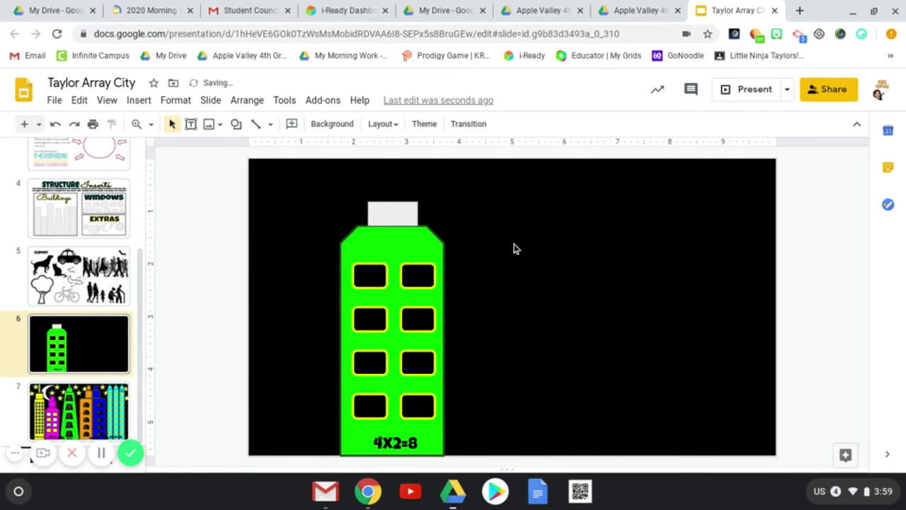
left_click(381, 214)
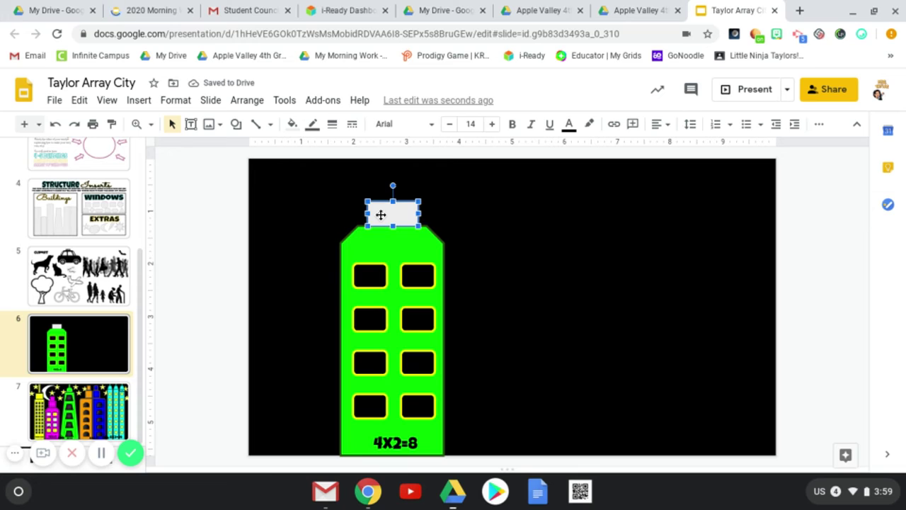
Add a thin grey spire piece above the rooftop block and select it.
left_click(557, 274)
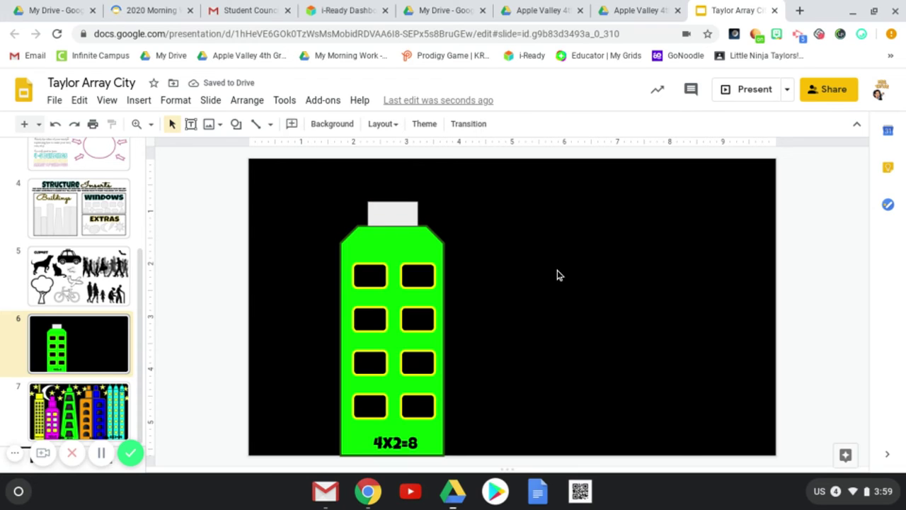
key("ctrl+v")
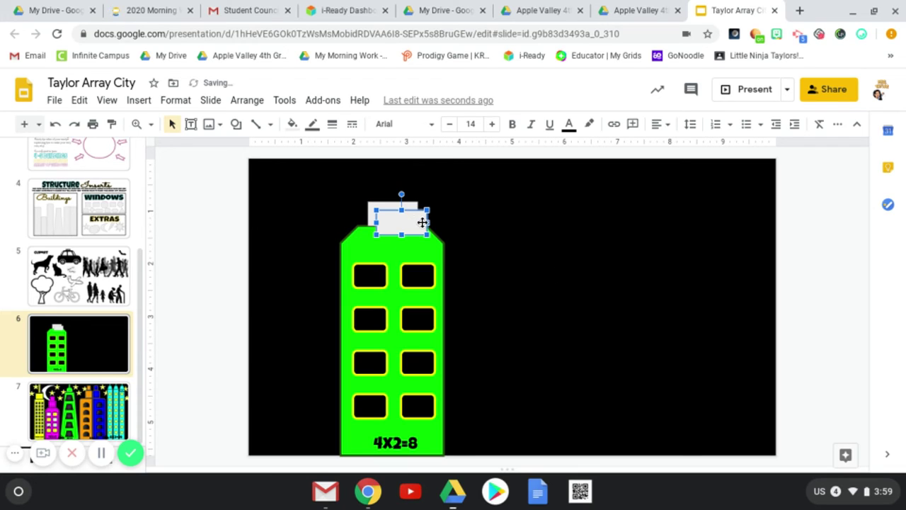
mouse_move(401, 210)
left_mouse_down()
mouse_move(398, 223)
mouse_move(387, 224)
mouse_move(381, 192)
left_mouse_up()
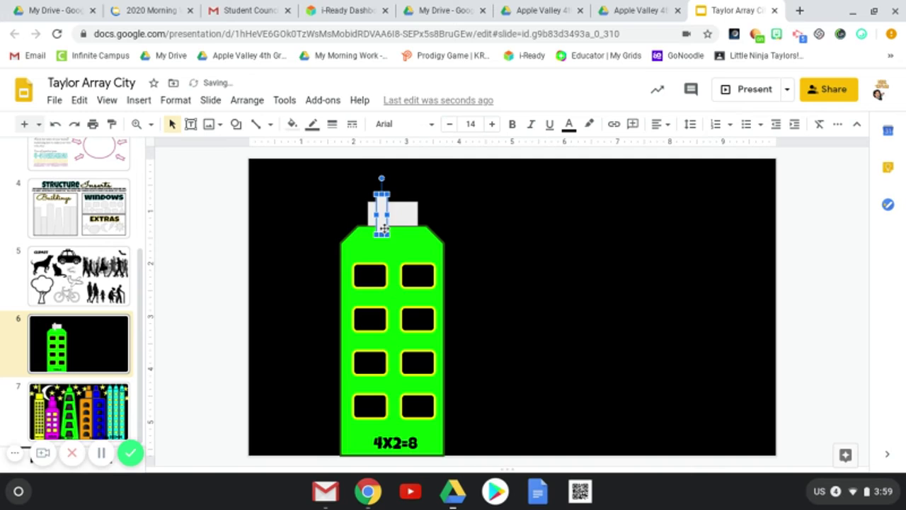
left_click_drag(383, 227, 394, 205)
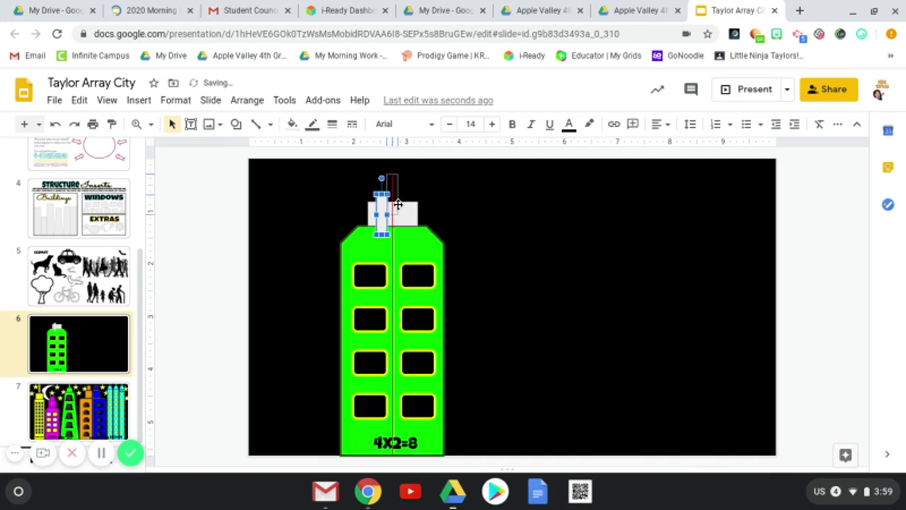
left_click(484, 213)
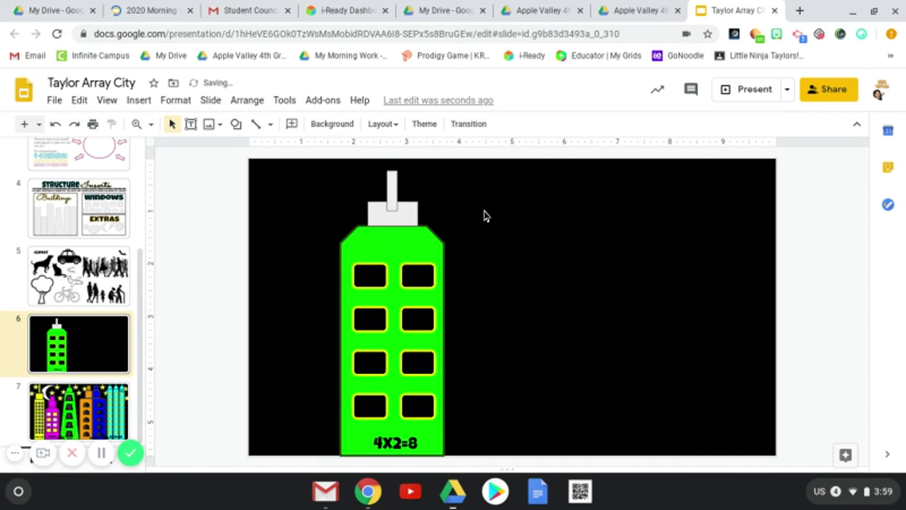
left_click(391, 195)
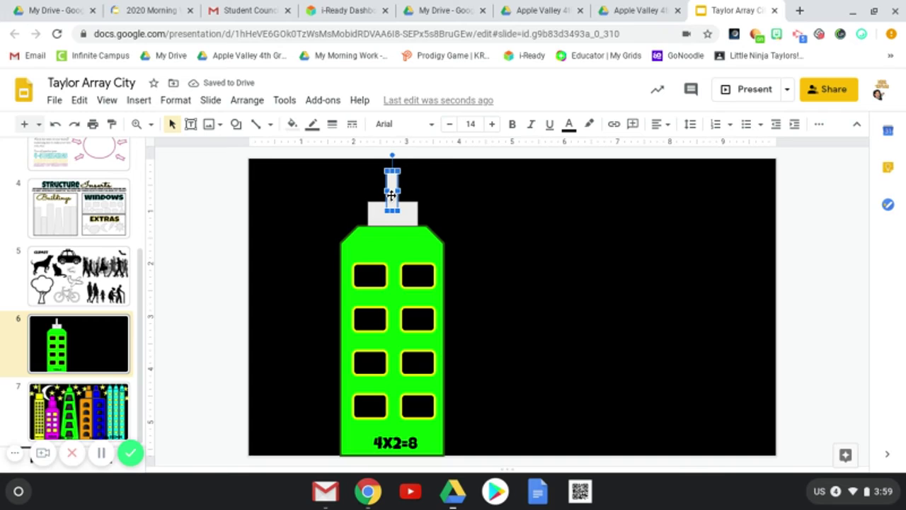
left_click(480, 197)
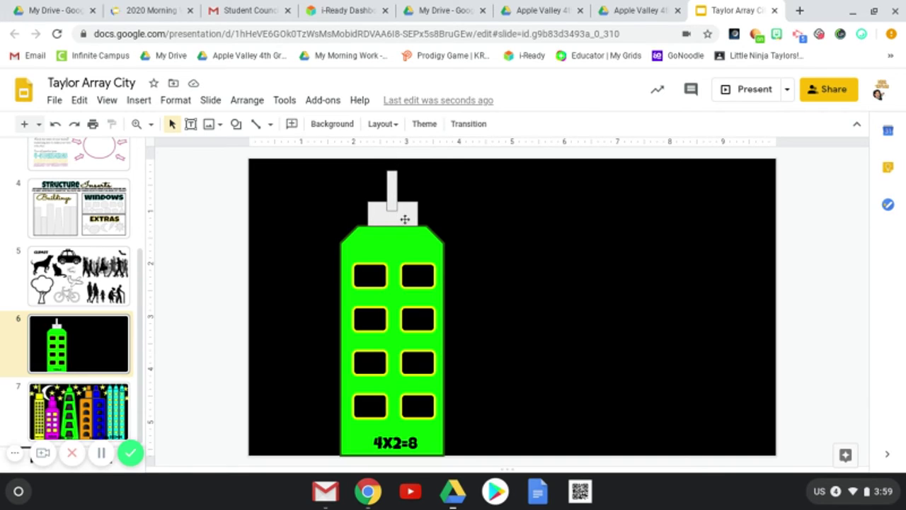
left_click(392, 185)
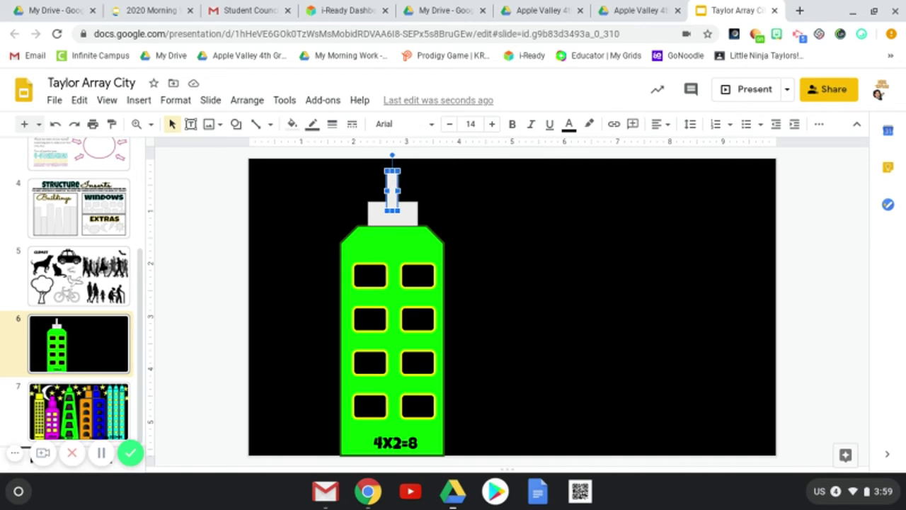
Send the thin spire rectangle to the back, behind the gray rooftop block.
right_click(394, 186)
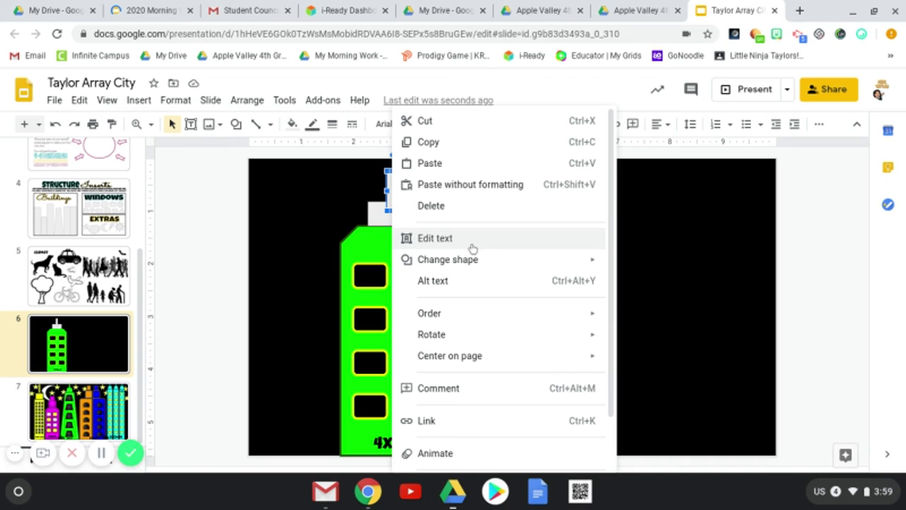
mouse_move(429, 313)
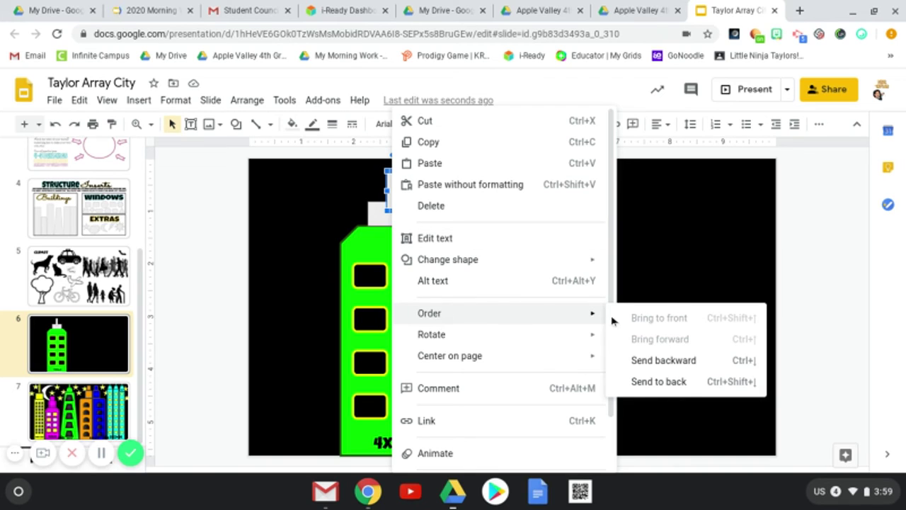
left_click(659, 381)
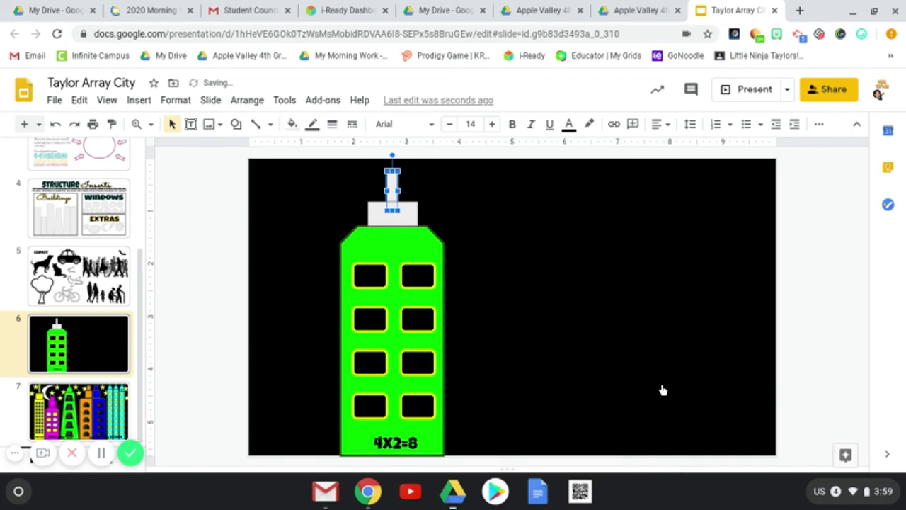
left_click(470, 219)
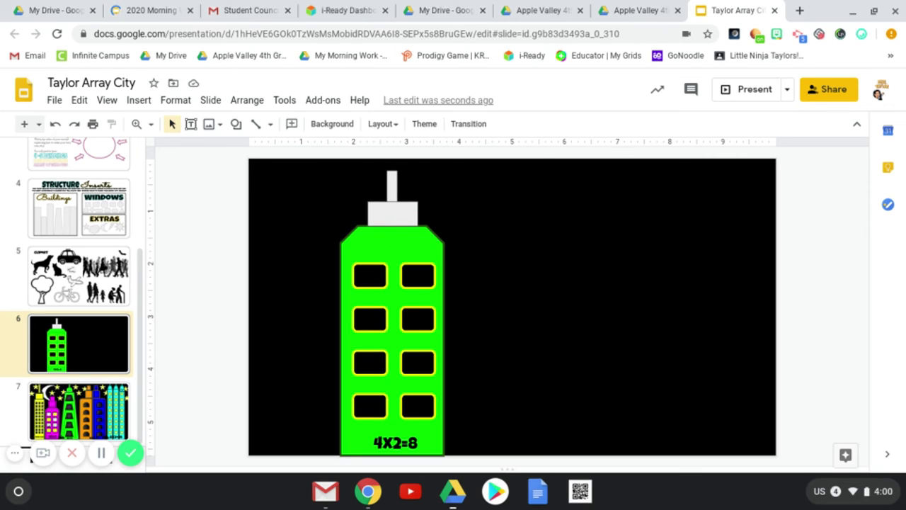
Select the building, rooftop block and spire together and fill them turquoise.
left_click(386, 246)
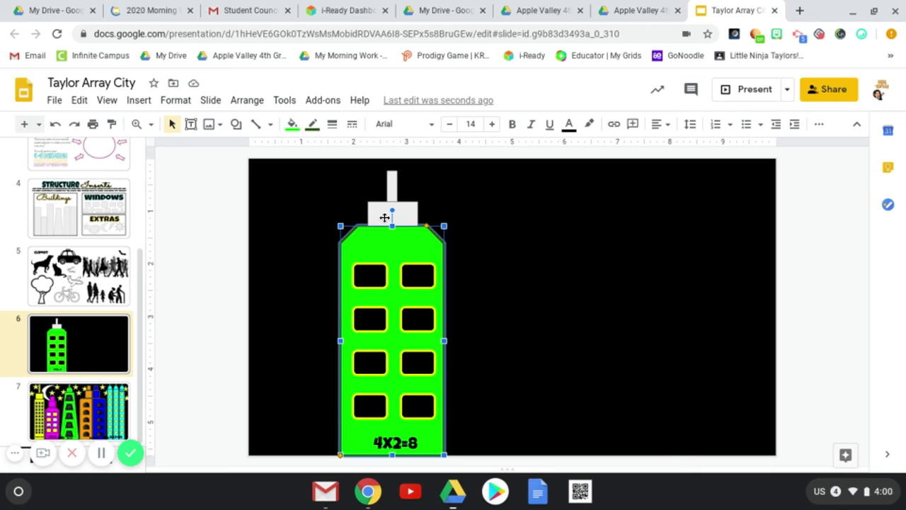
left_click(384, 217)
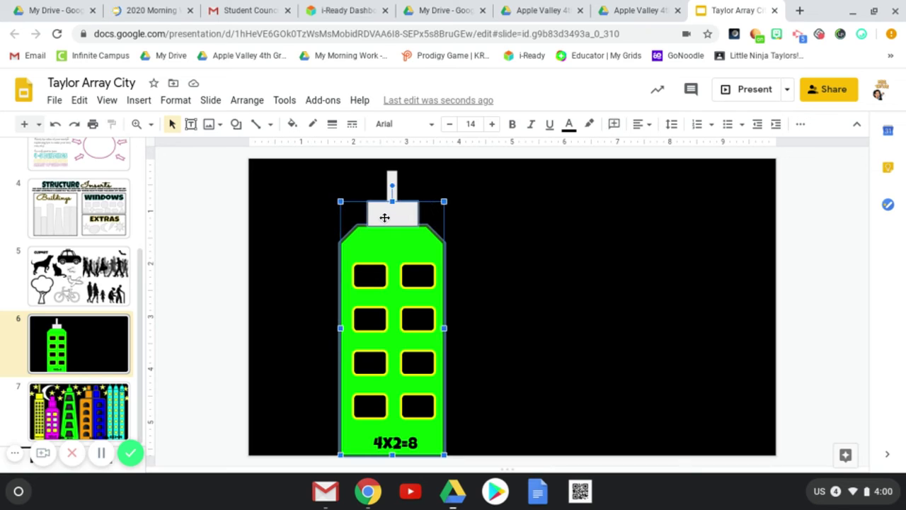
left_click(392, 178)
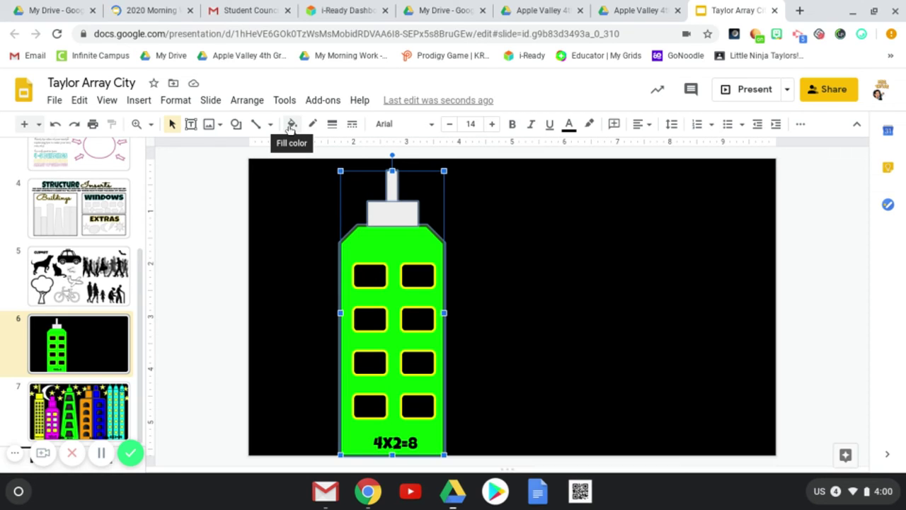
left_click(289, 126)
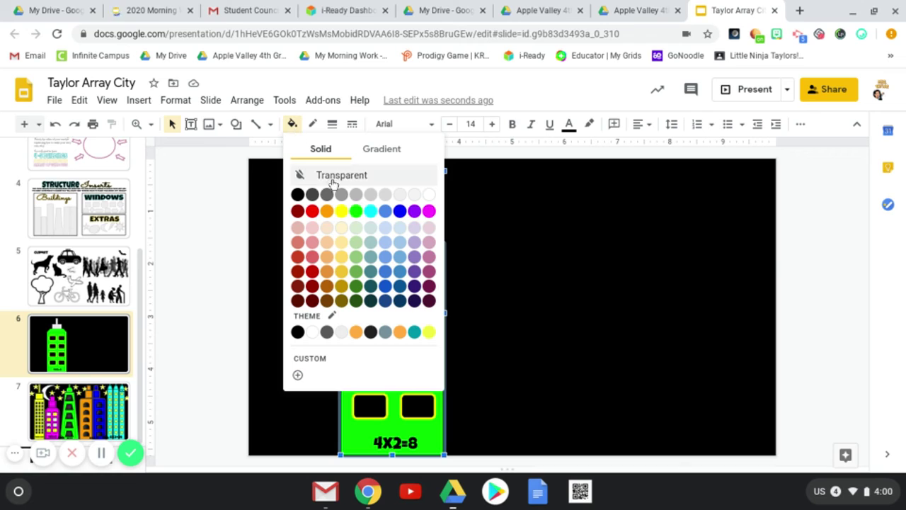
left_click(370, 210)
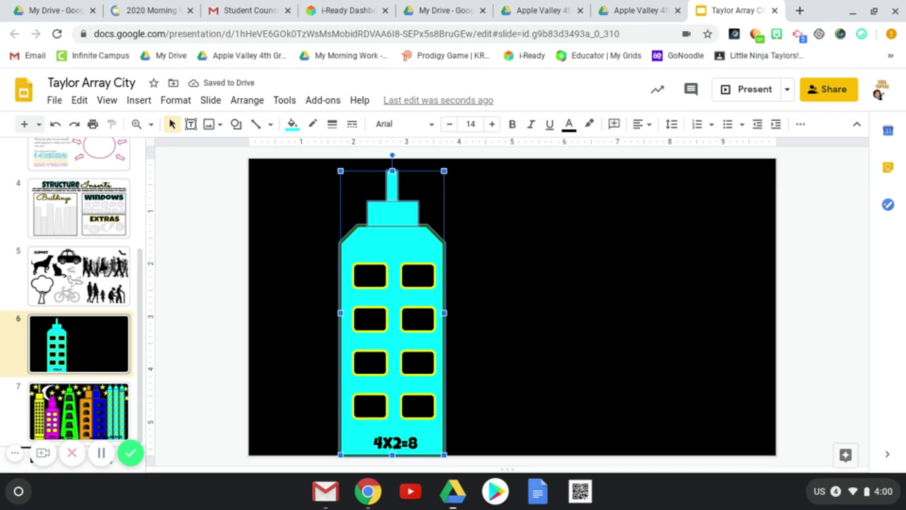
Give the building and top pieces a dark gray 4px outline, then deselect.
left_click(312, 124)
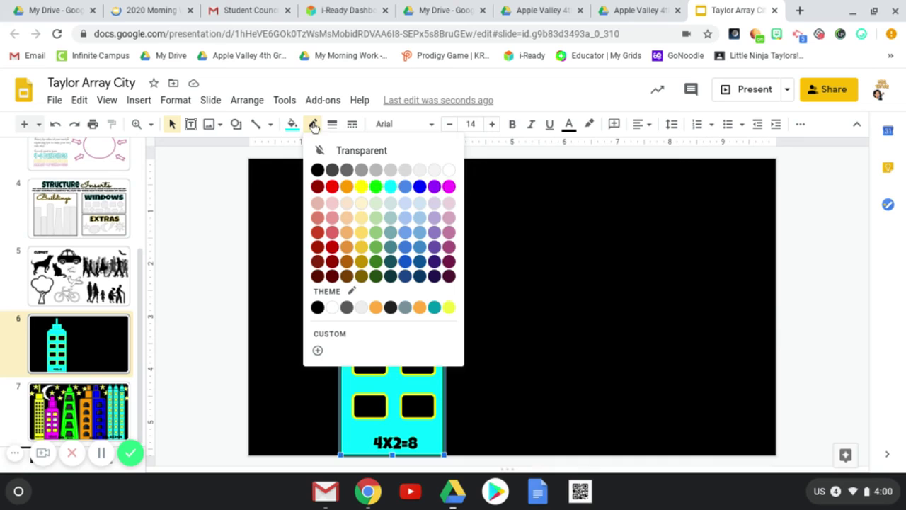
left_click(347, 172)
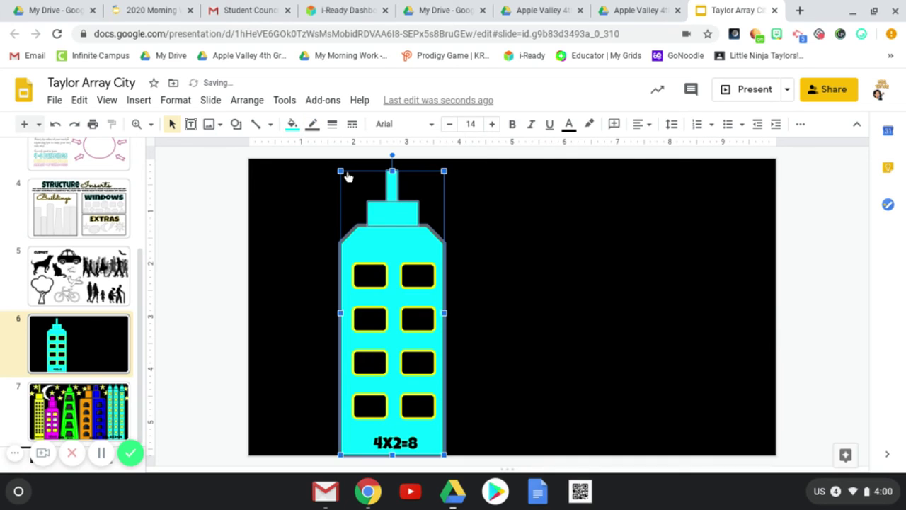
left_click(332, 124)
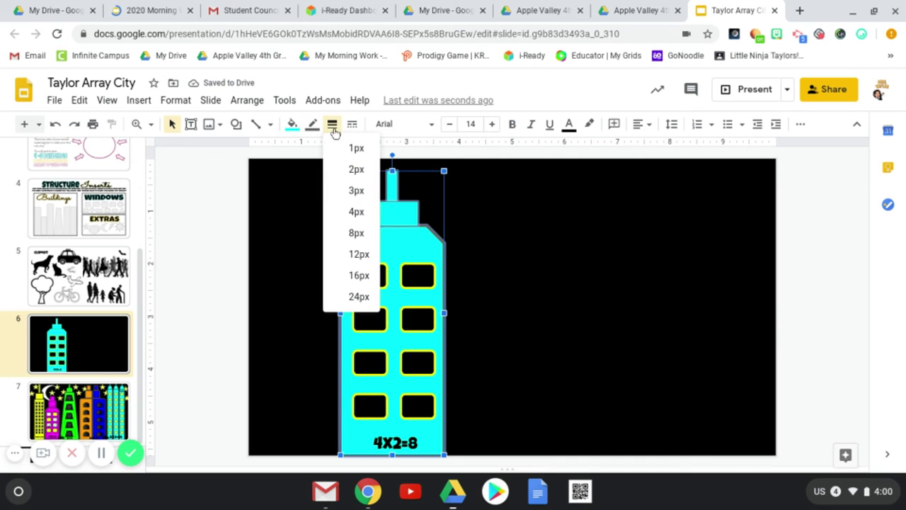
left_click(356, 211)
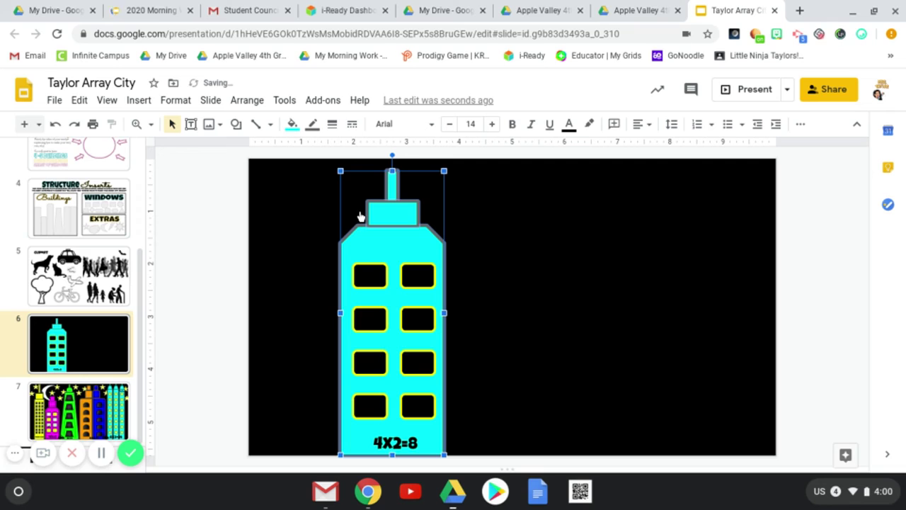
left_click(524, 316)
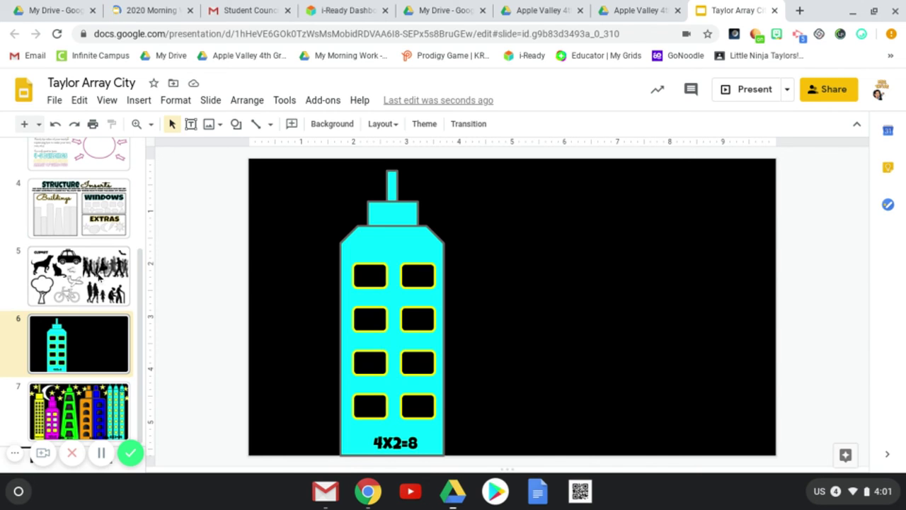
Copy the taxi clipart from slide 5 onto slide 6, shrunk, at the building's base.
left_click(100, 277)
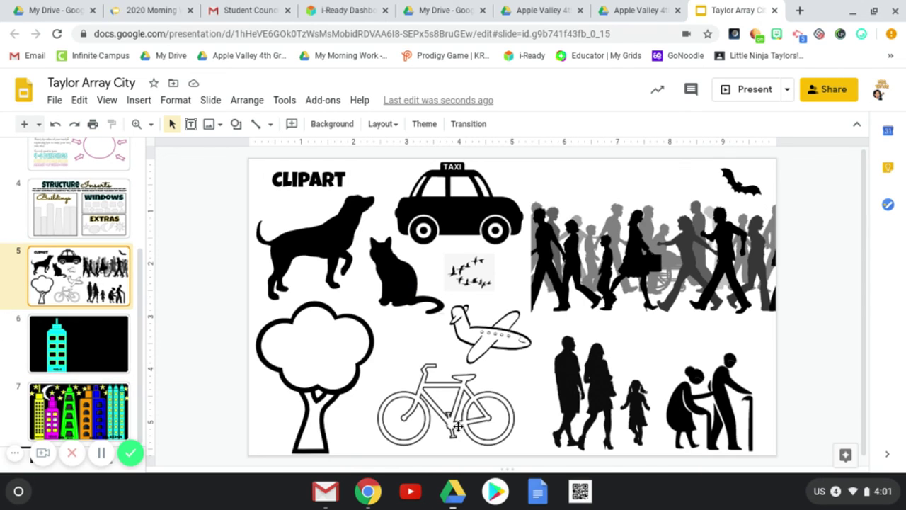
left_click(463, 216)
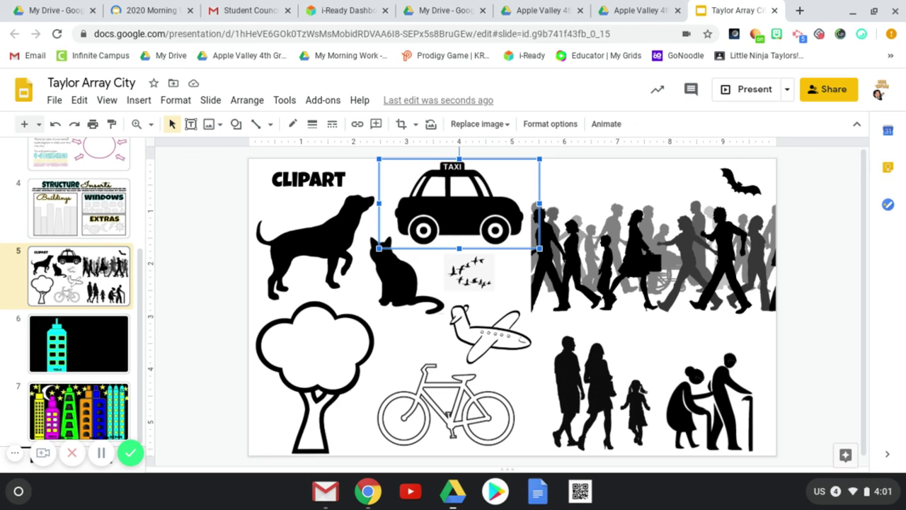
left_click(97, 348)
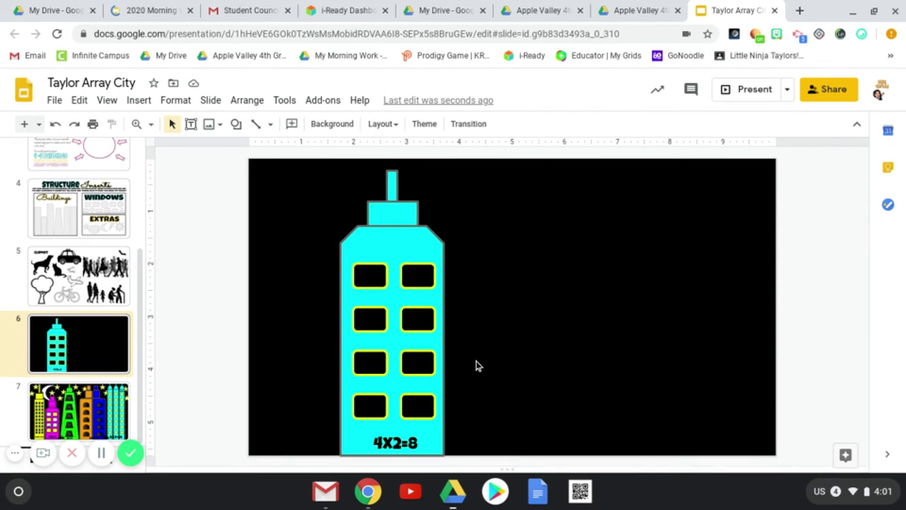
key("ctrl+v")
mouse_move(482, 215)
left_mouse_down()
mouse_move(404, 352)
mouse_move(364, 402)
left_mouse_up()
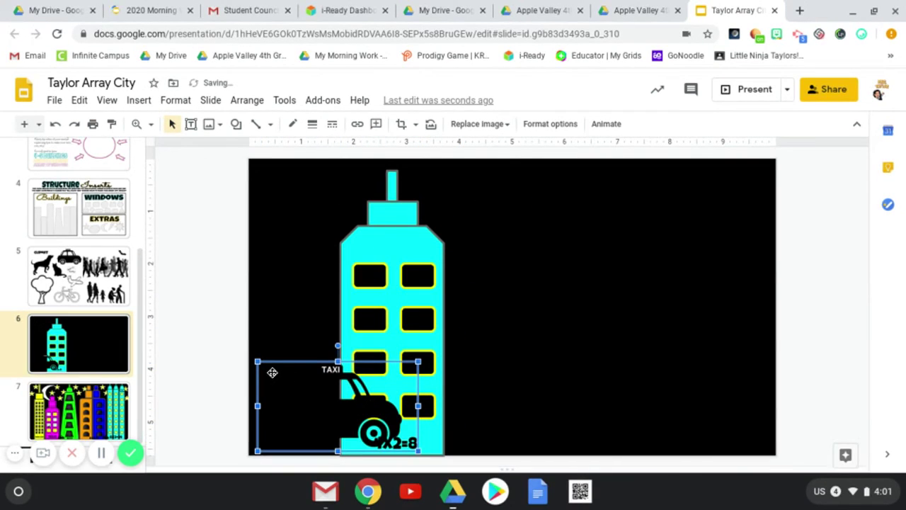
left_click_drag(298, 380, 346, 410)
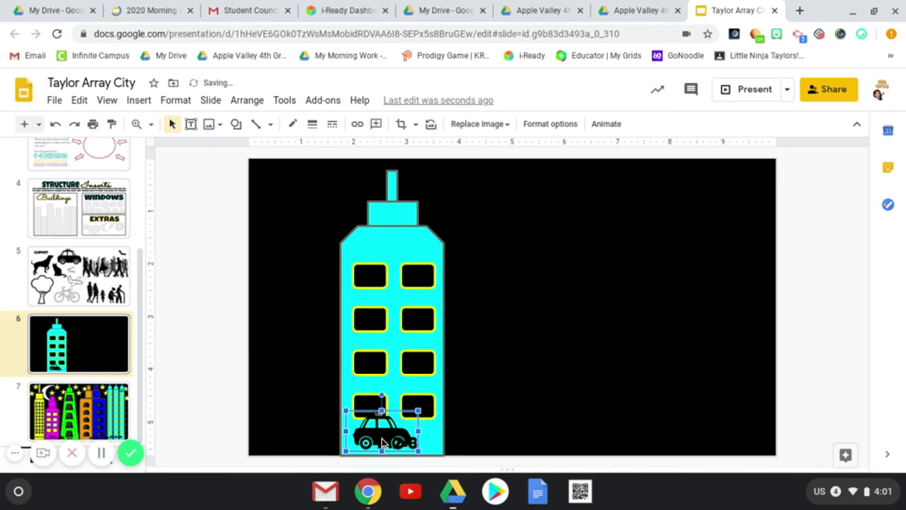
left_click_drag(382, 442, 348, 448)
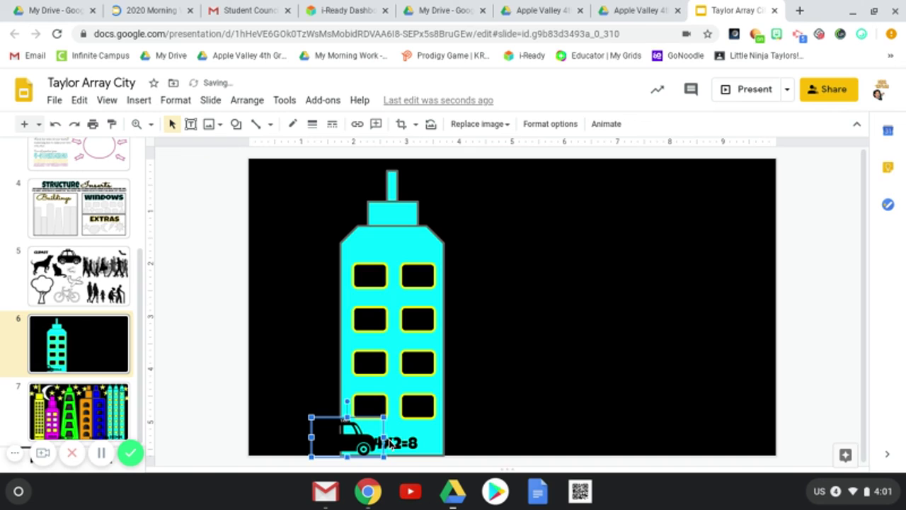
Shift the 4X2=8 label right and place the taxi at the building's bottom-left beside it.
left_click(407, 438)
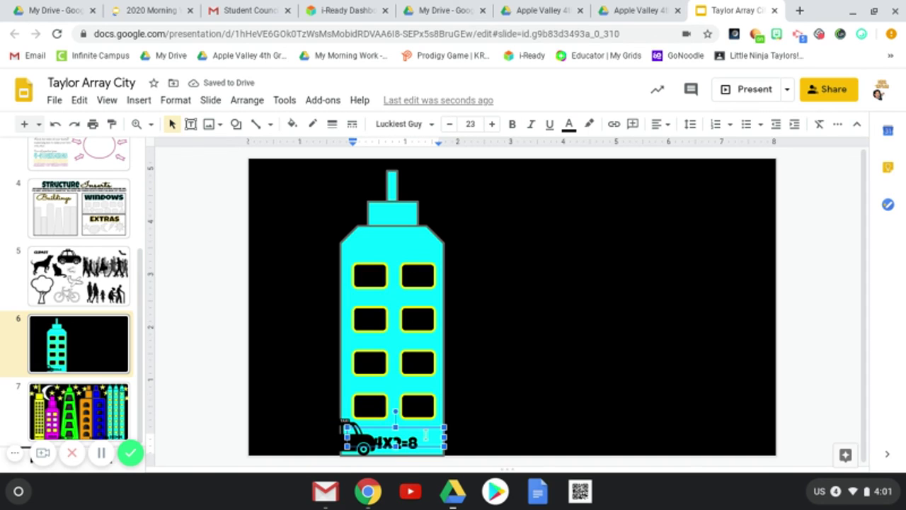
mouse_move(423, 426)
left_mouse_down()
mouse_move(444, 432)
mouse_move(427, 431)
left_mouse_up()
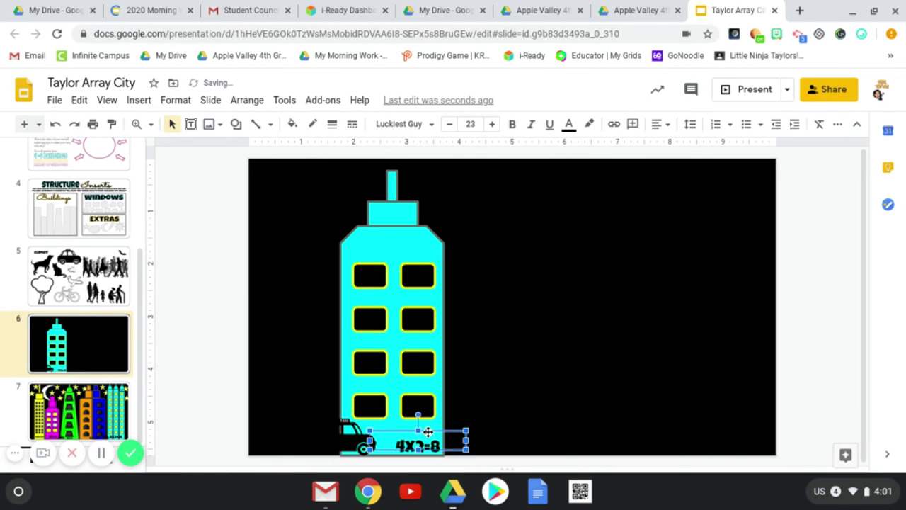
left_click_drag(358, 443, 386, 446)
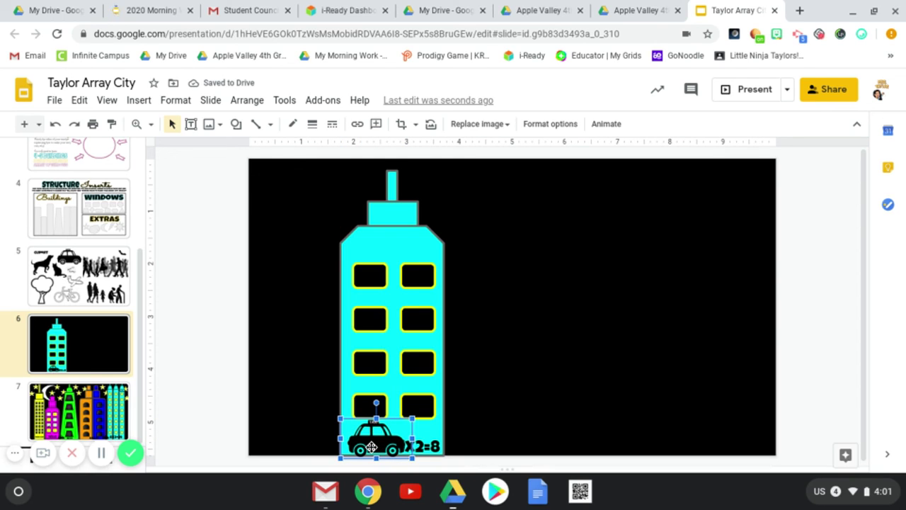
key("Left")
key("Left")
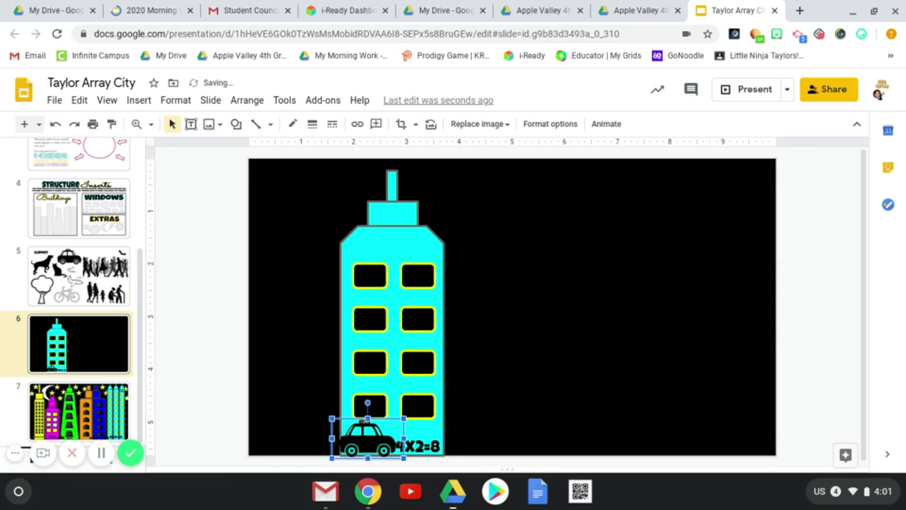
key("Left")
key("Left")
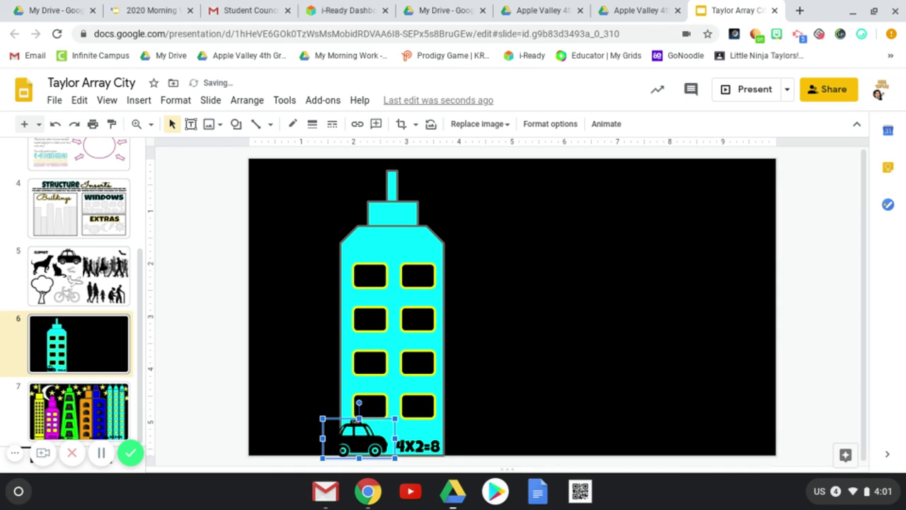
key("Right")
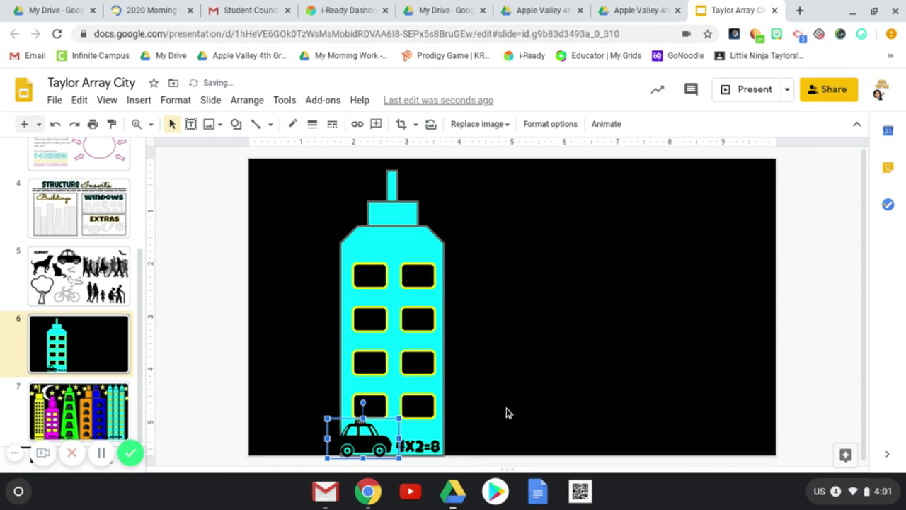
left_click(506, 408)
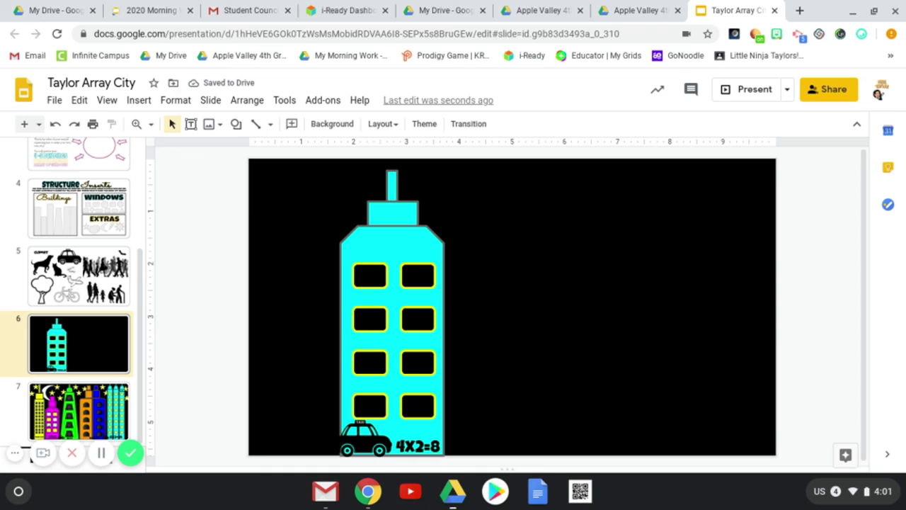